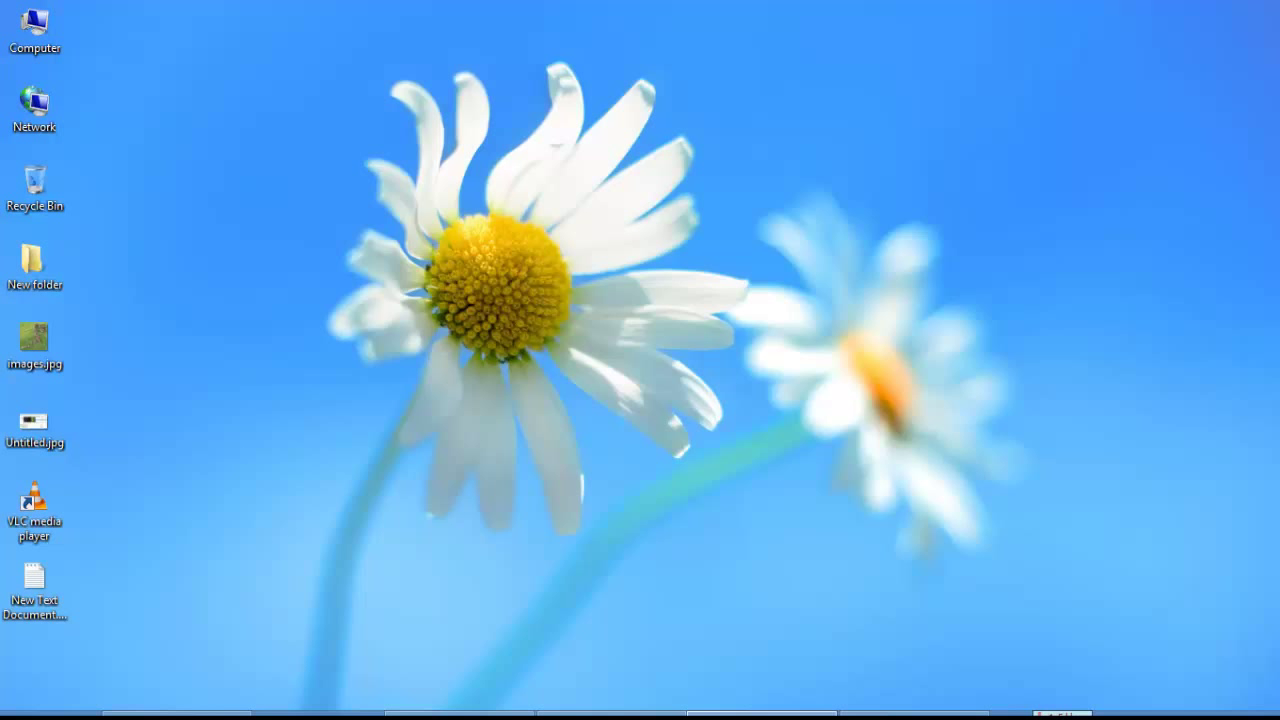
Run msinfo32.exe from the Win+R Run box to open System Information.
{"action": "key", "text": "super+r"}
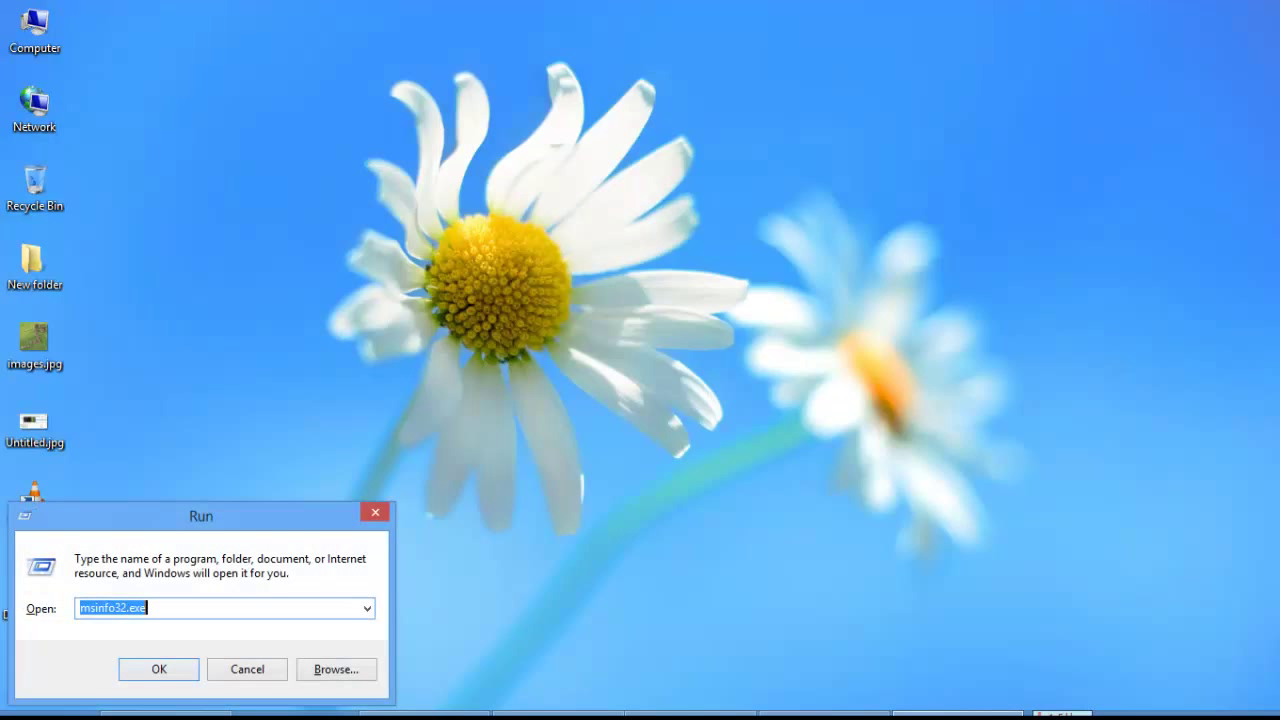
{"action": "key", "text": "BackSpace"}
{"action": "type", "text": "msi"}
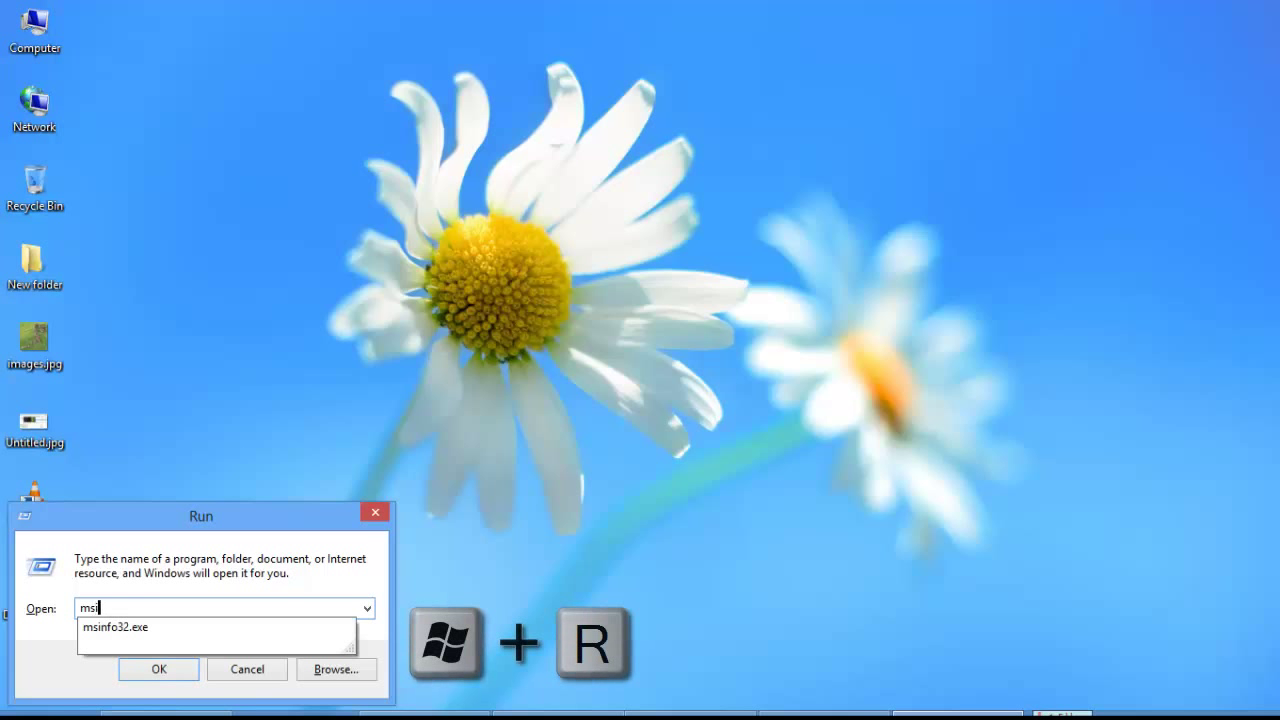
{"action": "type", "text": "nfo32.e"}
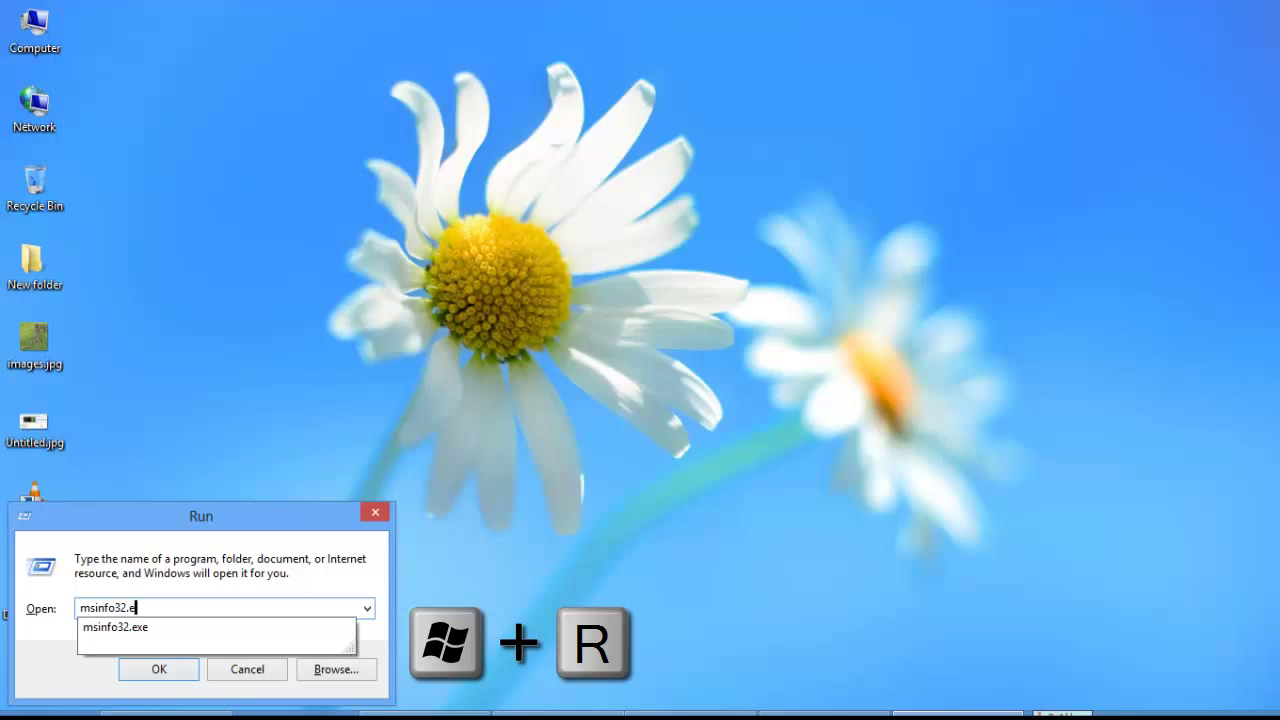
{"action": "type", "text": "xe"}
{"action": "key", "text": "Return"}
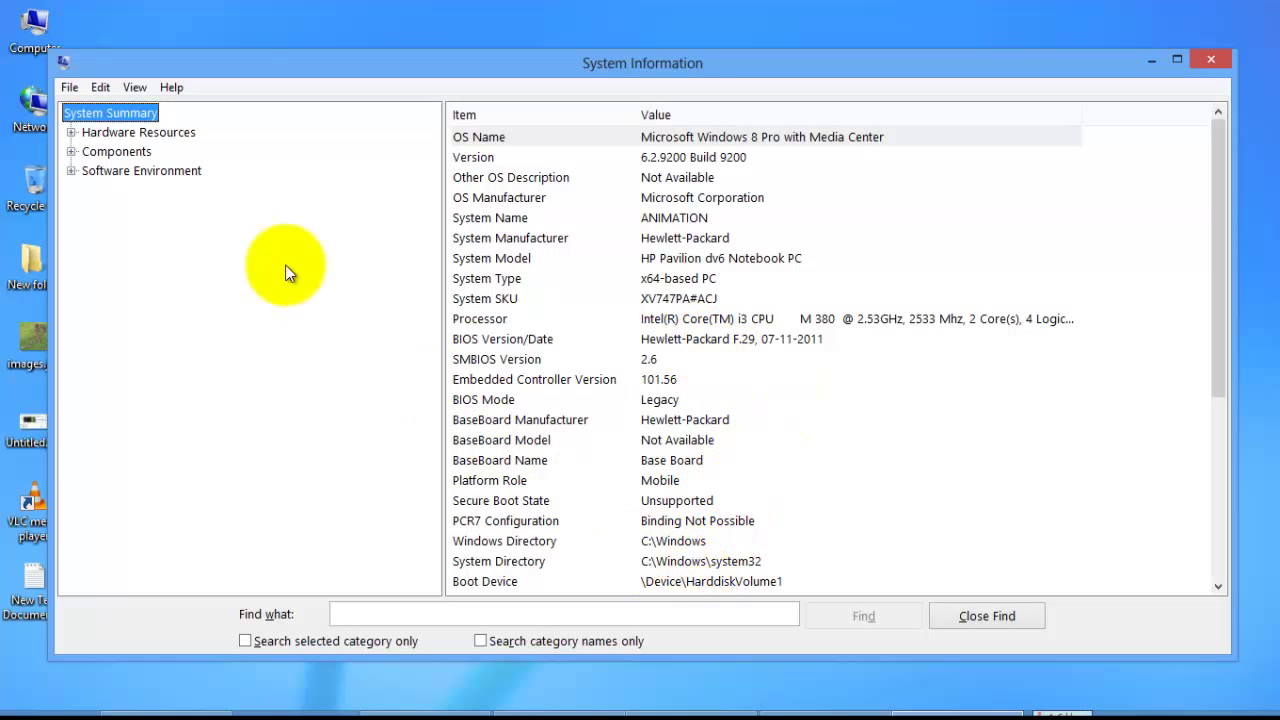
Browse Components' CD-ROM, Multimedia, Sound Device, Display and Infrared categories, then minimize the window.
{"action": "left_click", "coordinate": [138, 136]}
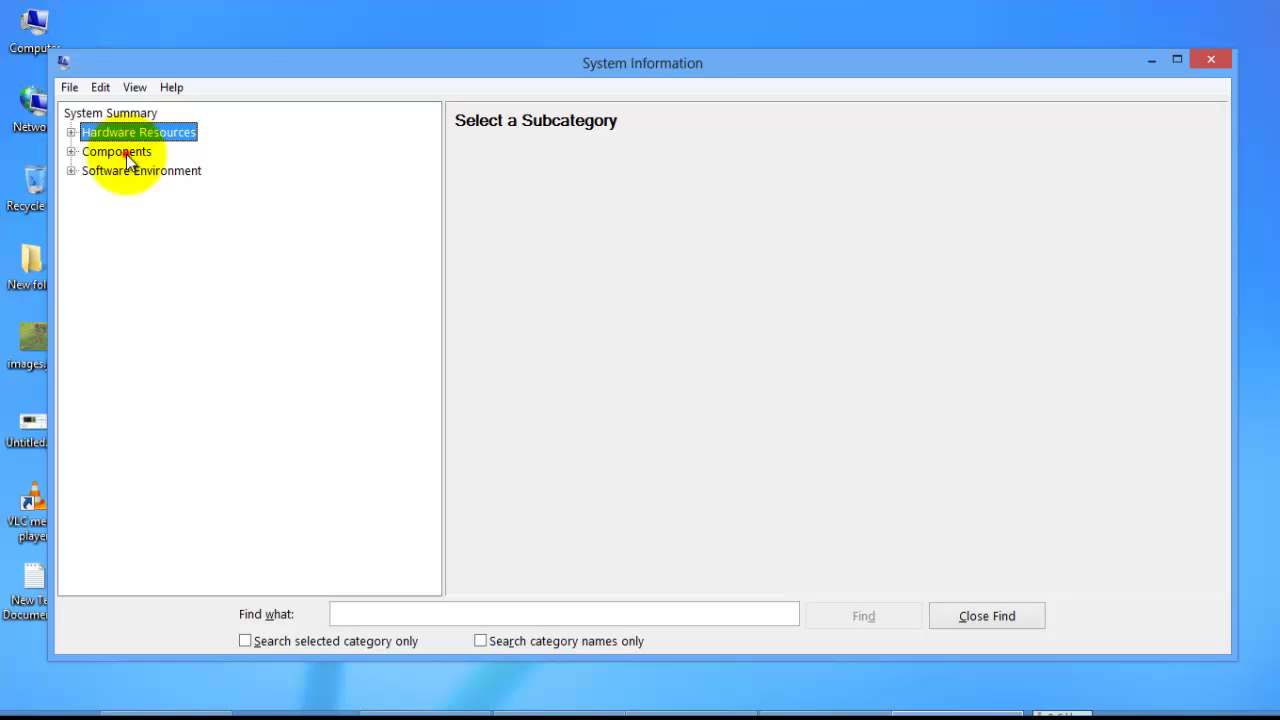
{"action": "left_click", "coordinate": [126, 154]}
{"action": "left_click", "coordinate": [71, 152]}
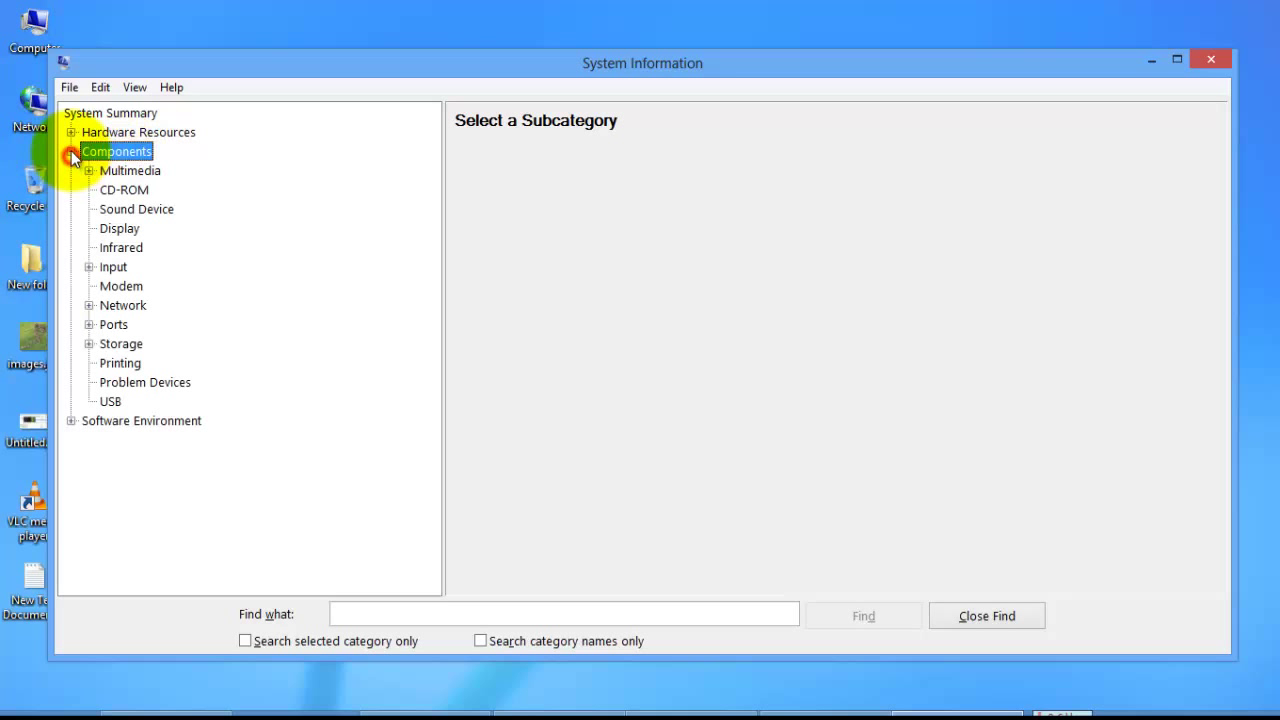
{"action": "left_click", "coordinate": [122, 190]}
{"action": "left_click", "coordinate": [127, 172]}
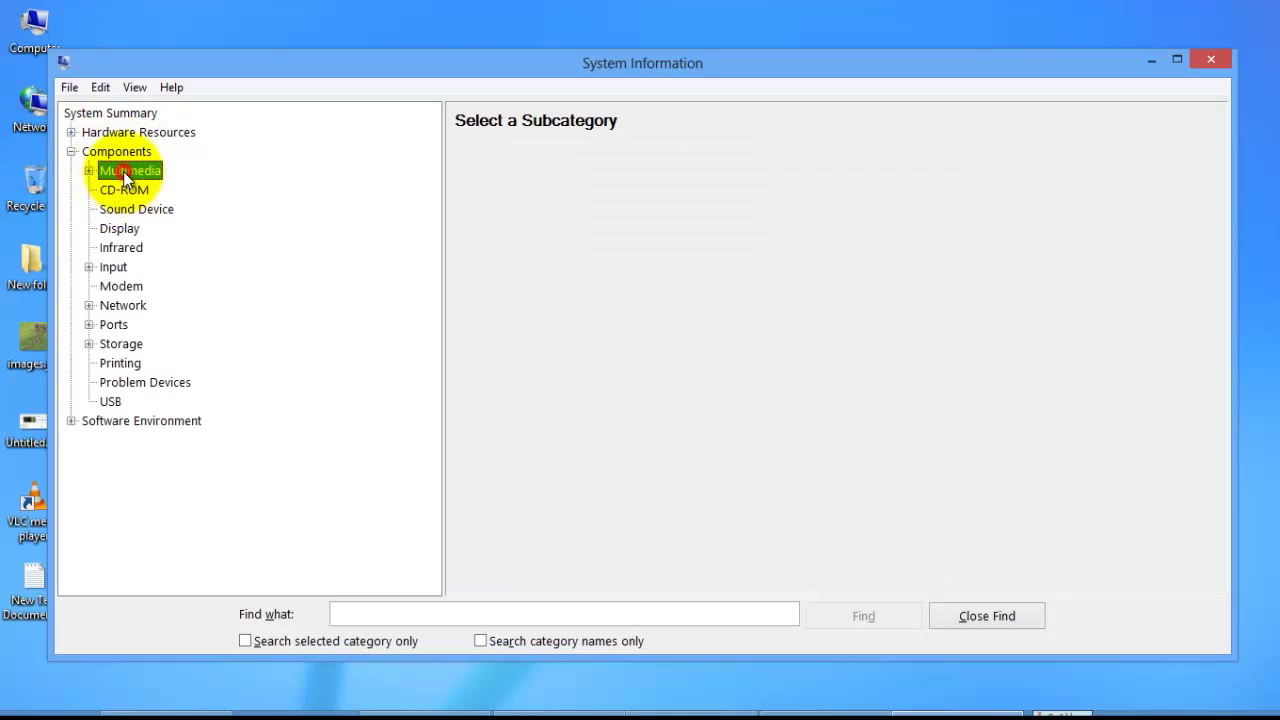
{"action": "left_click", "coordinate": [113, 206]}
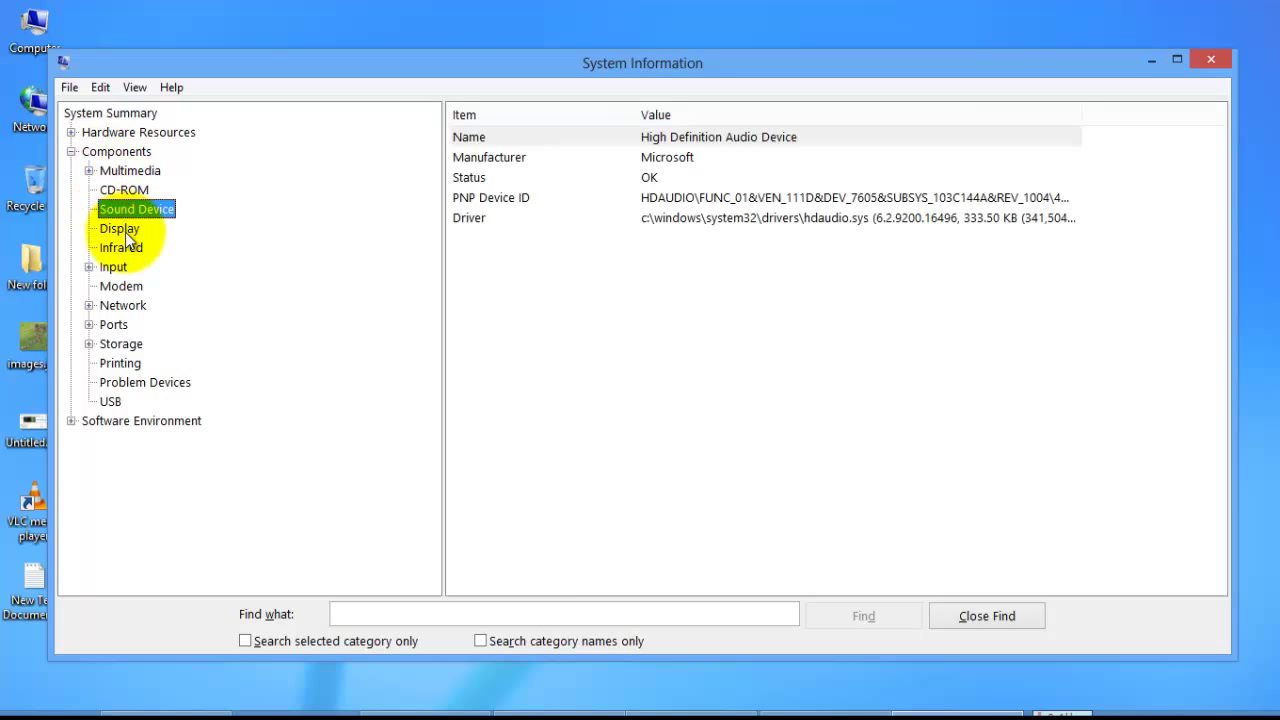
{"action": "left_click", "coordinate": [125, 232]}
{"action": "left_click", "coordinate": [122, 249]}
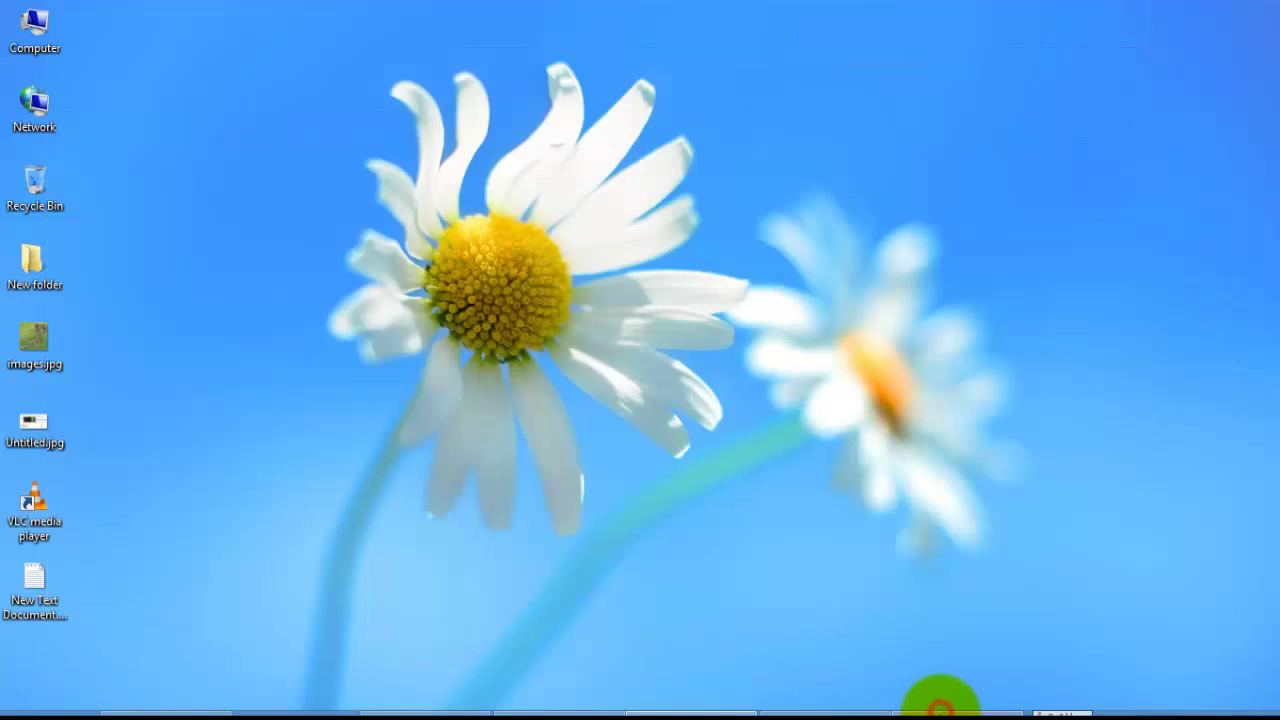
{"action": "left_click", "coordinate": [950, 702]}
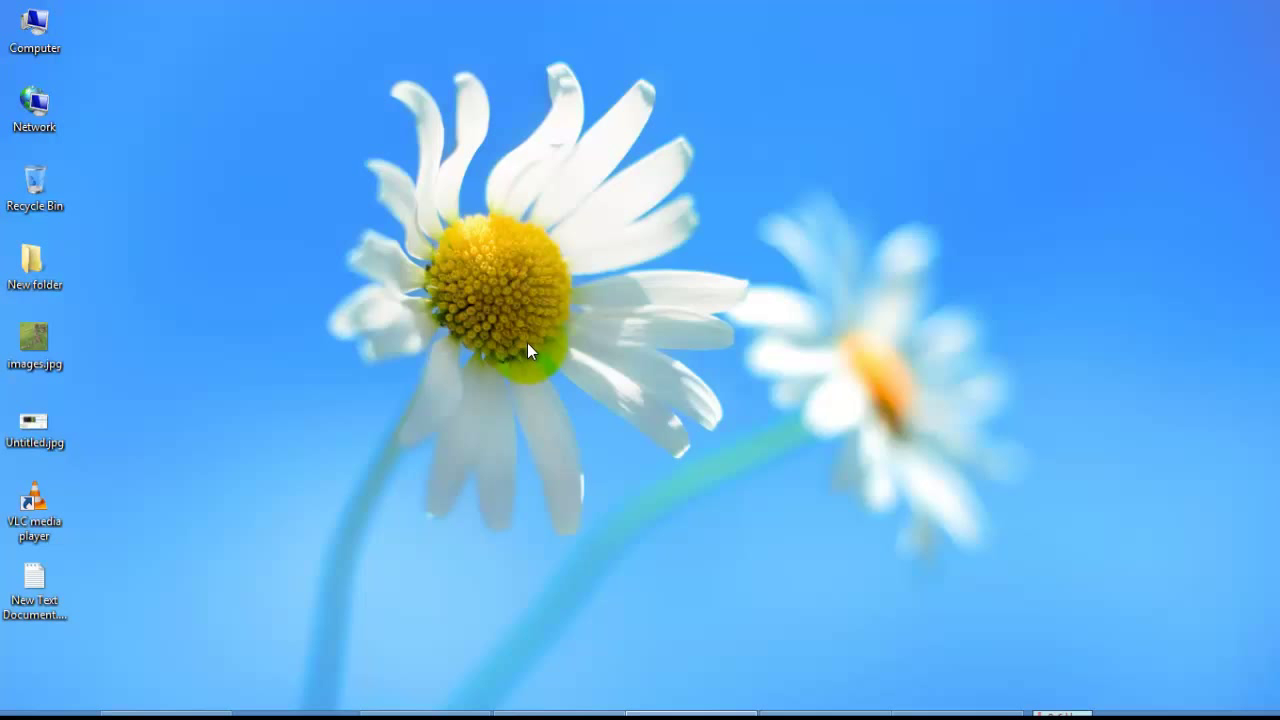
Open a new Firefox window and search Google for 'CPU-z'.
{"action": "right_click", "coordinate": [543, 708]}
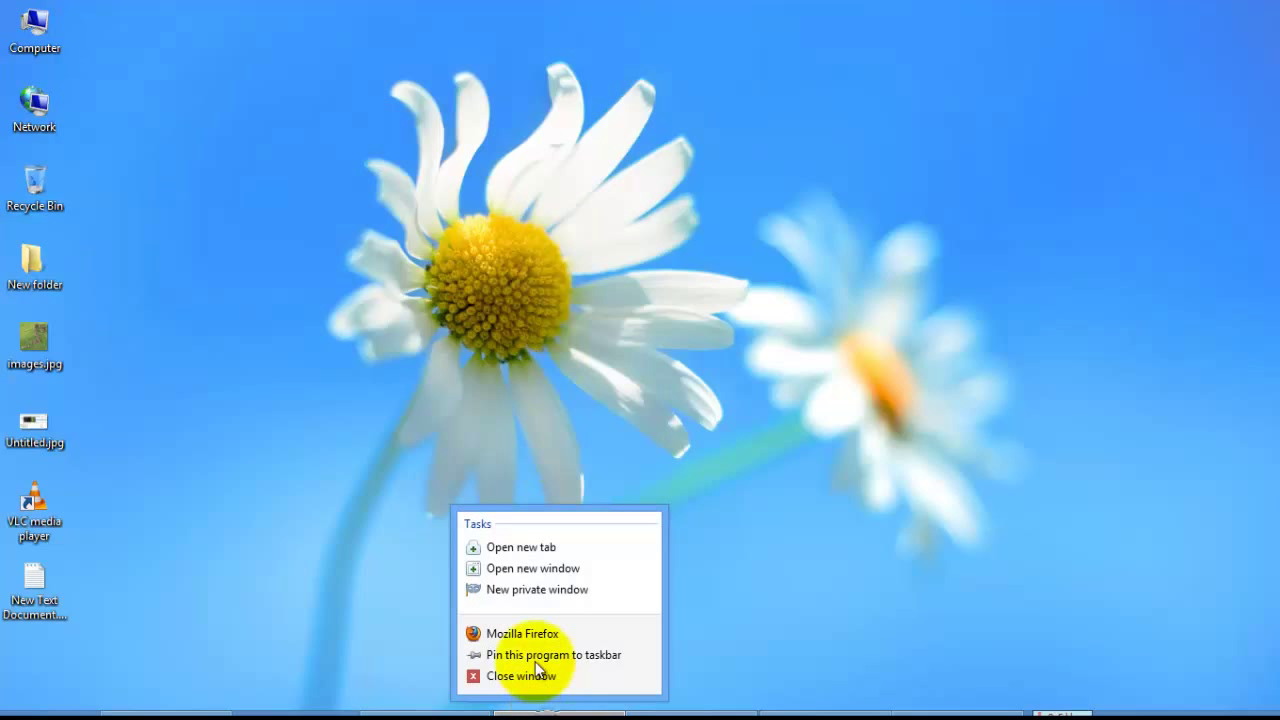
{"action": "left_click", "coordinate": [506, 570]}
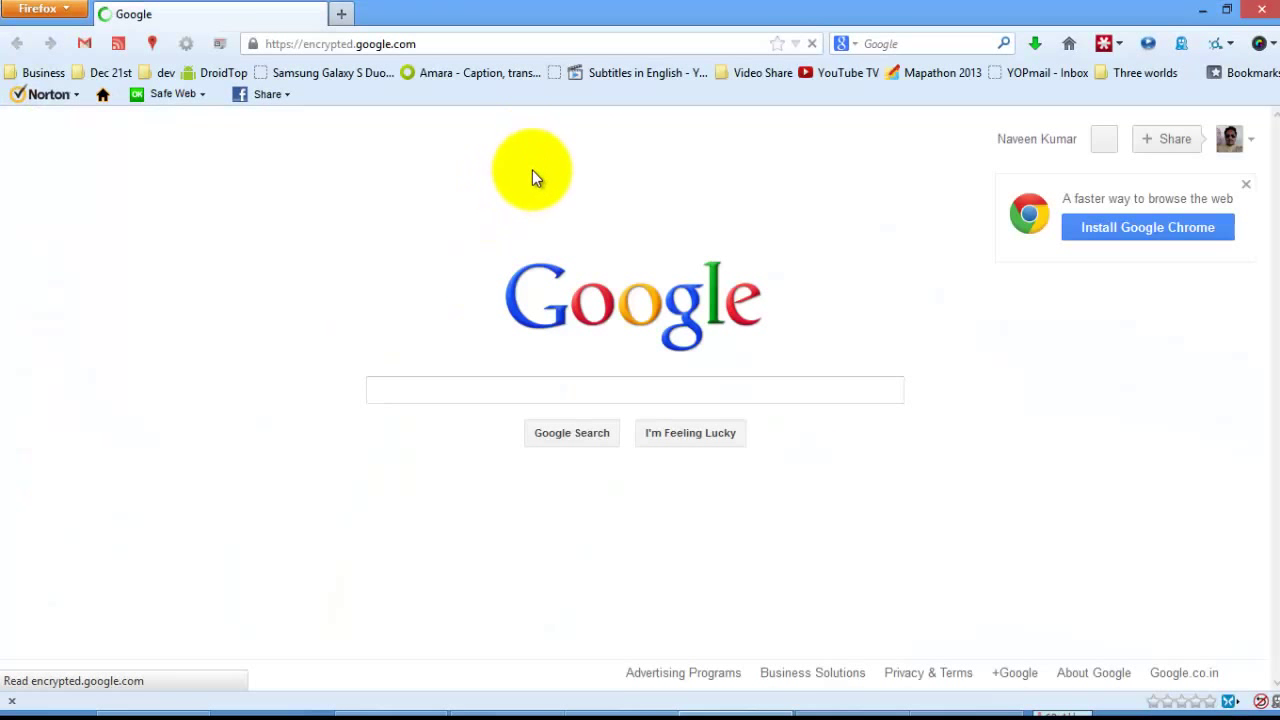
{"action": "left_click", "coordinate": [457, 418]}
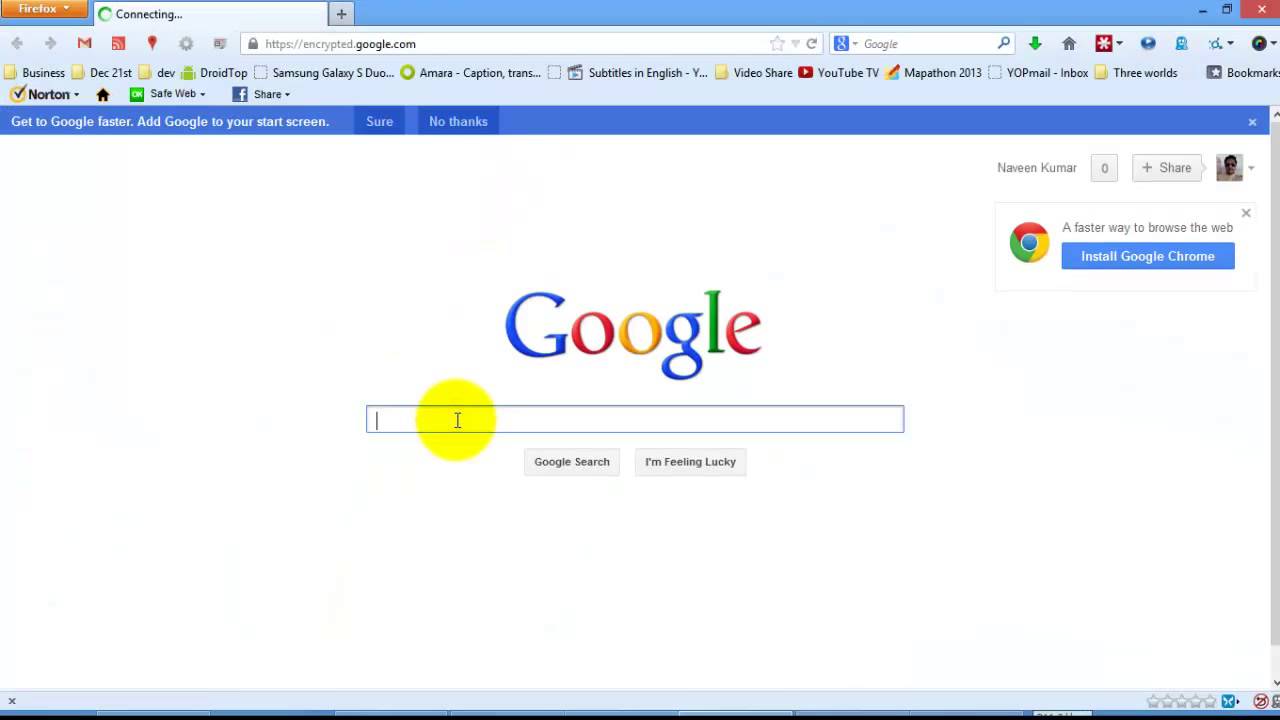
{"action": "type", "text": "C"}
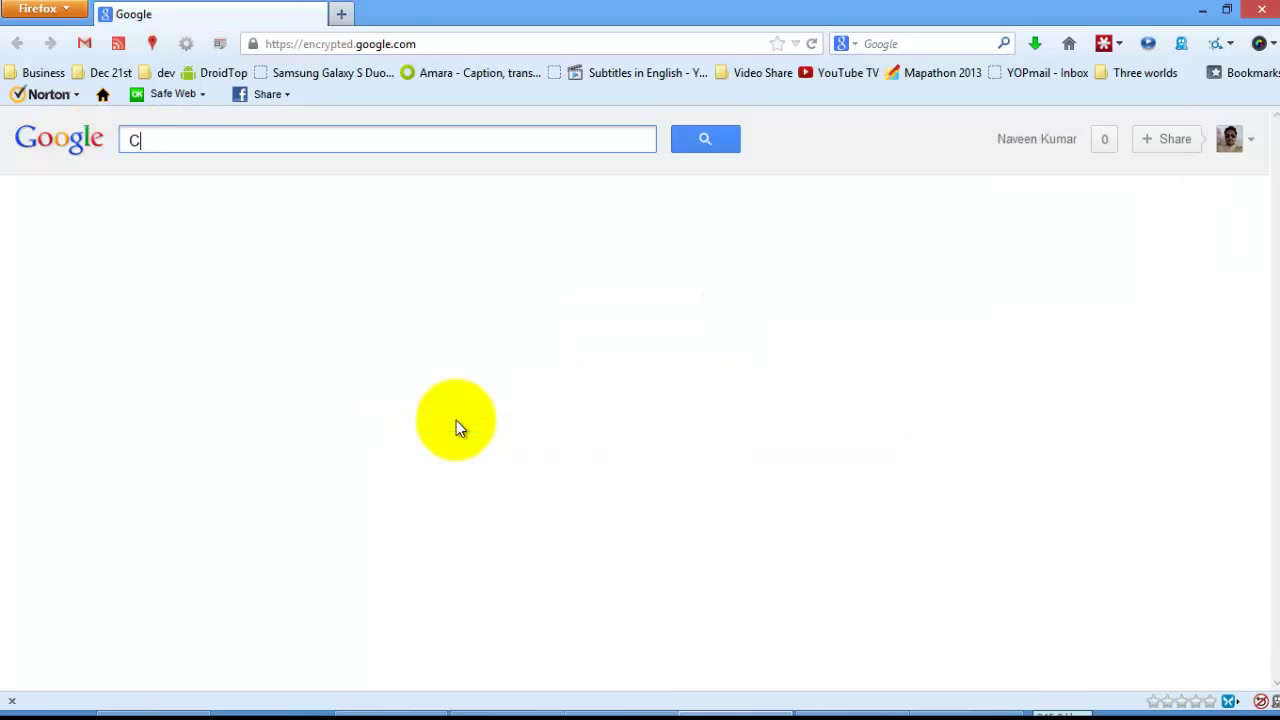
{"action": "type", "text": "PU-z"}
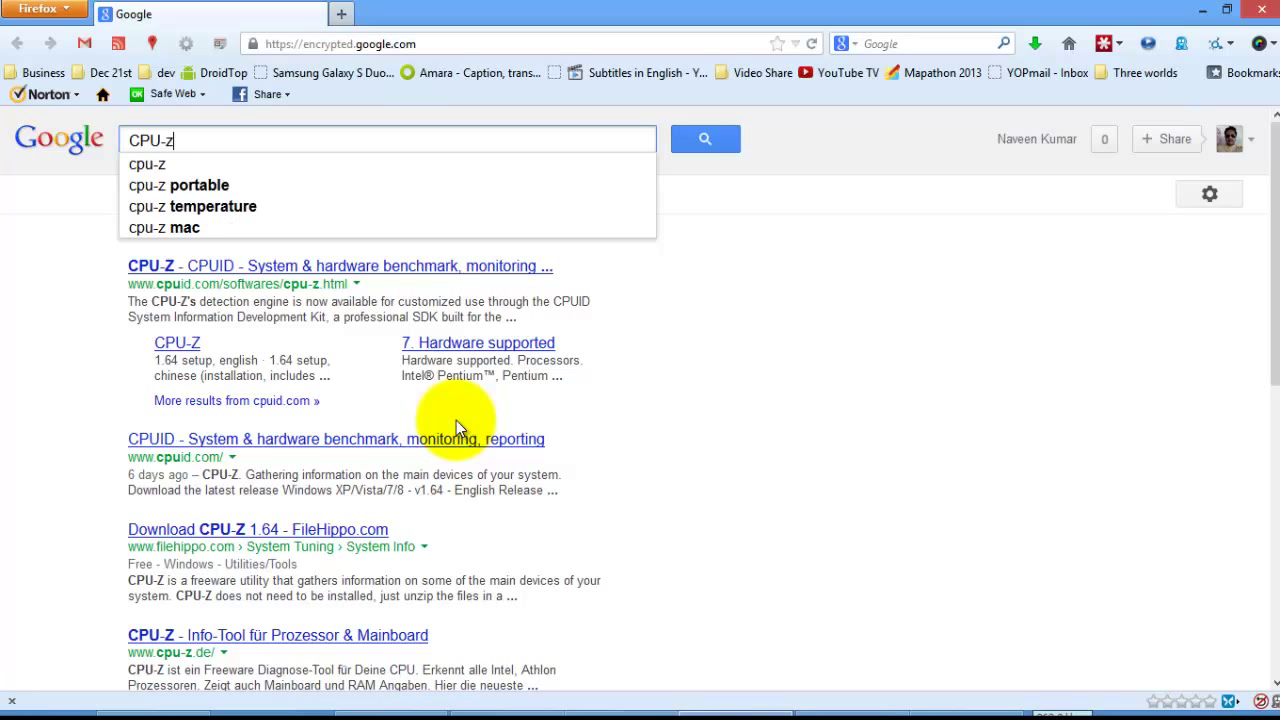
{"action": "key", "text": "Return"}
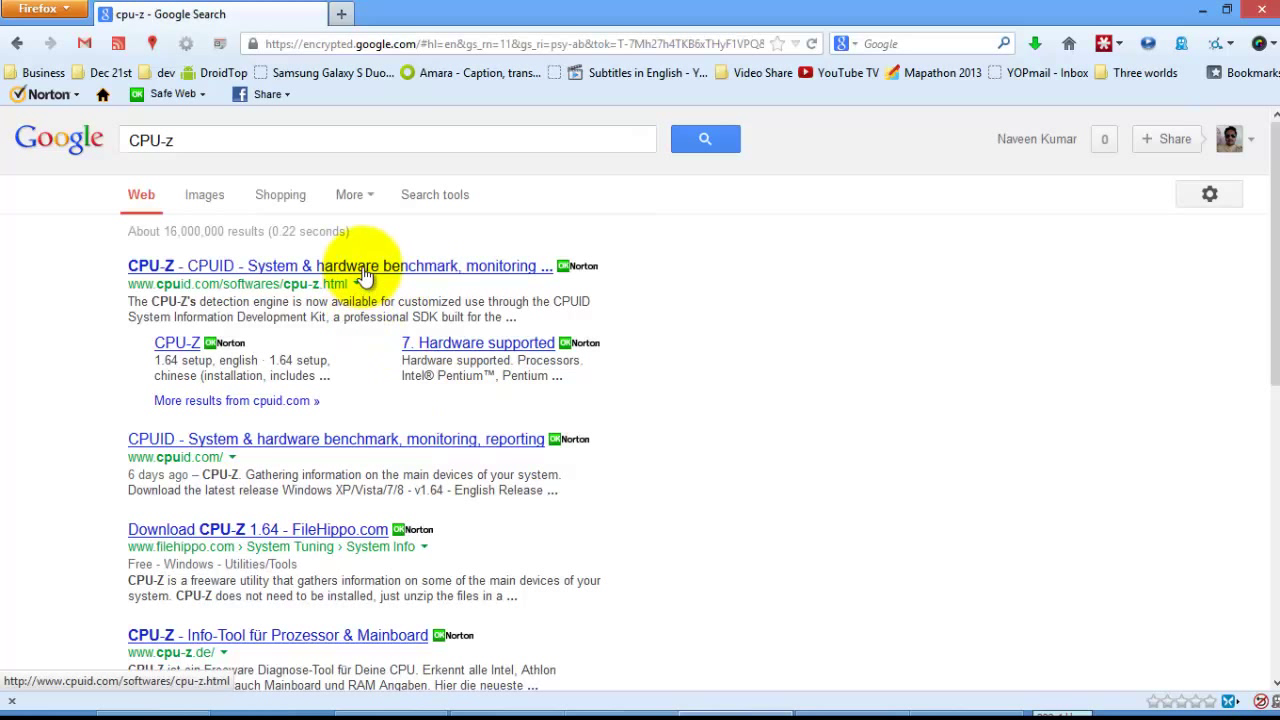
Open the cpuid.com CPU-Z result and follow its '1.64 setup, english' download link.
{"action": "left_click", "coordinate": [363, 277]}
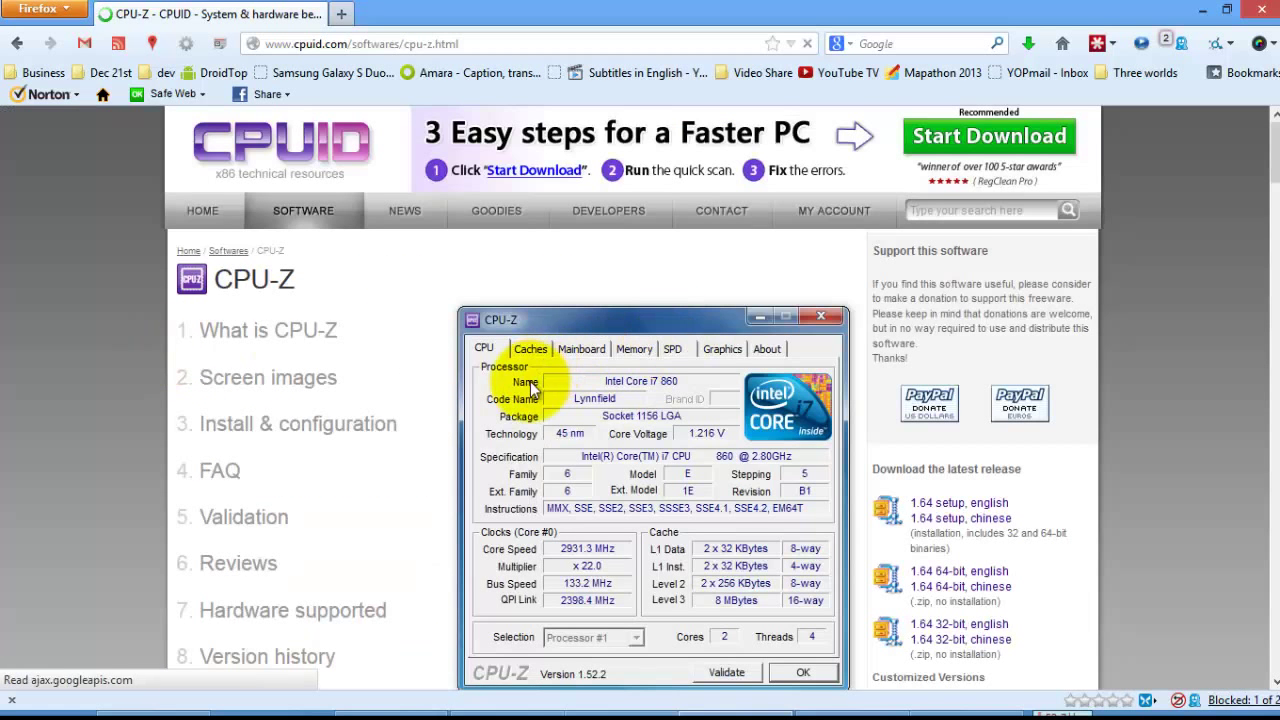
{"action": "scroll", "coordinate": [530, 381], "scroll_direction": "down", "scroll_amount": 2}
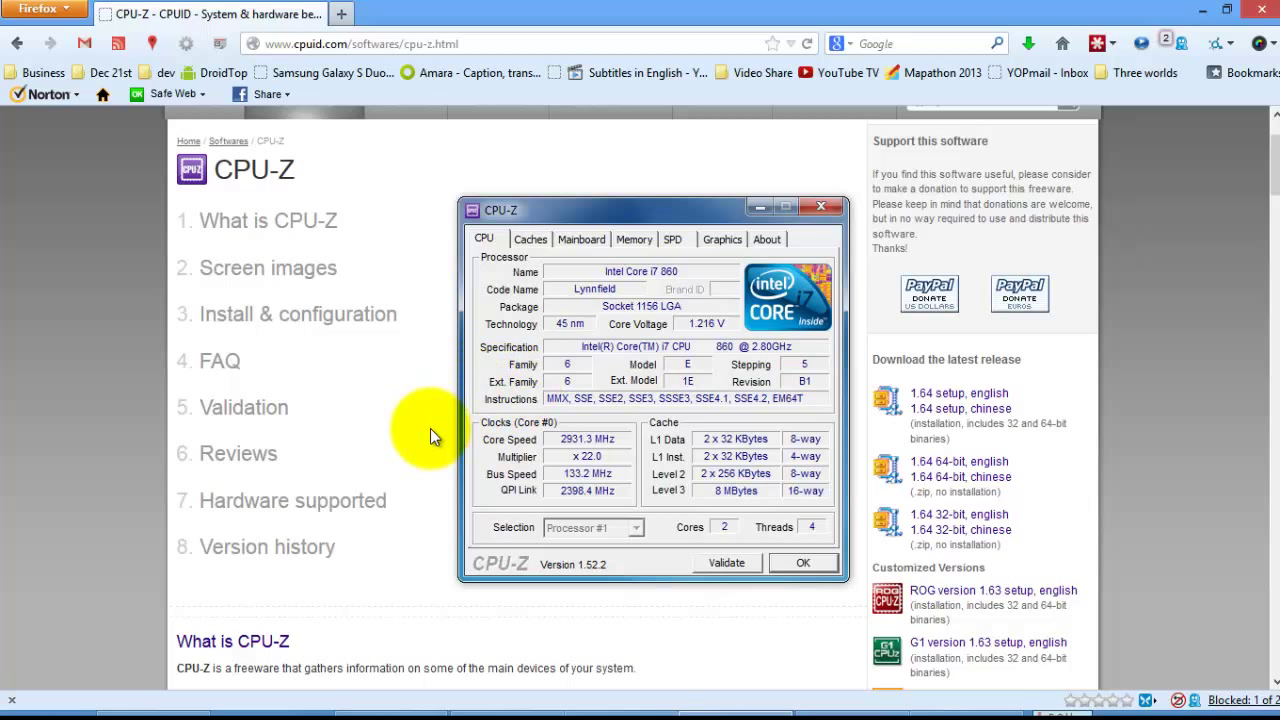
{"action": "scroll", "coordinate": [443, 432], "scroll_direction": "down", "scroll_amount": 5}
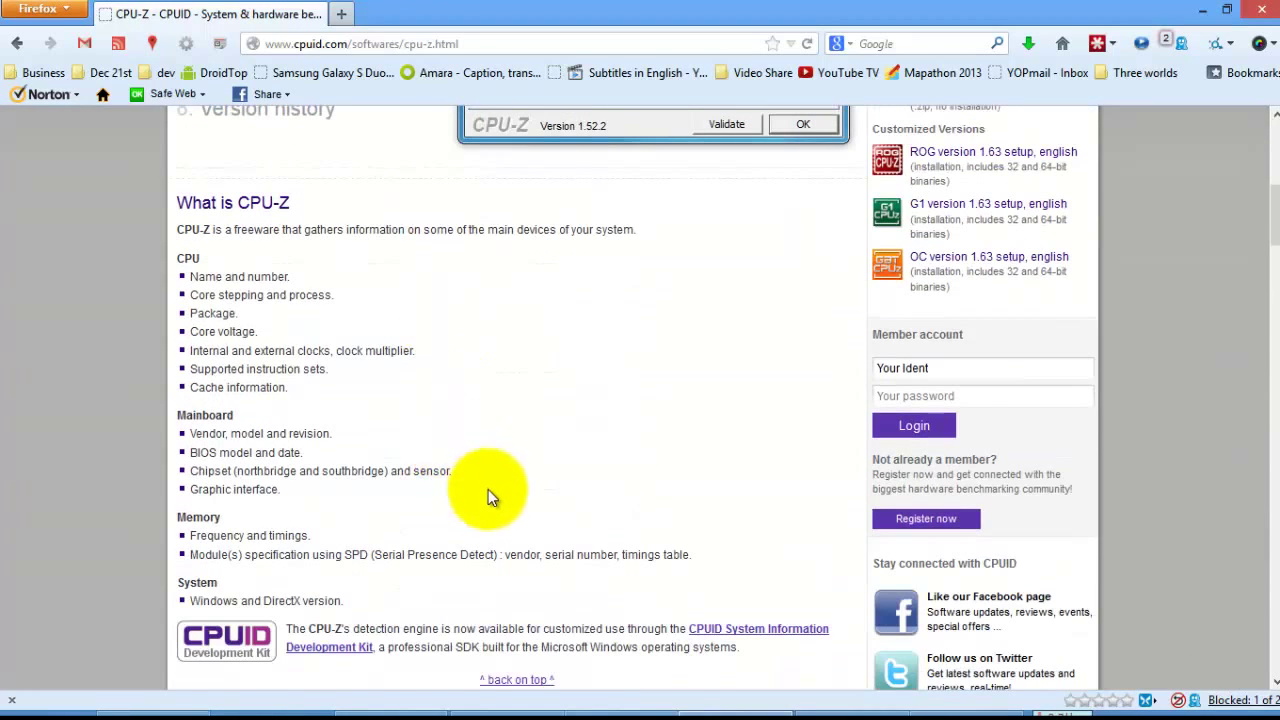
{"action": "scroll", "coordinate": [478, 517], "scroll_direction": "up", "scroll_amount": 5}
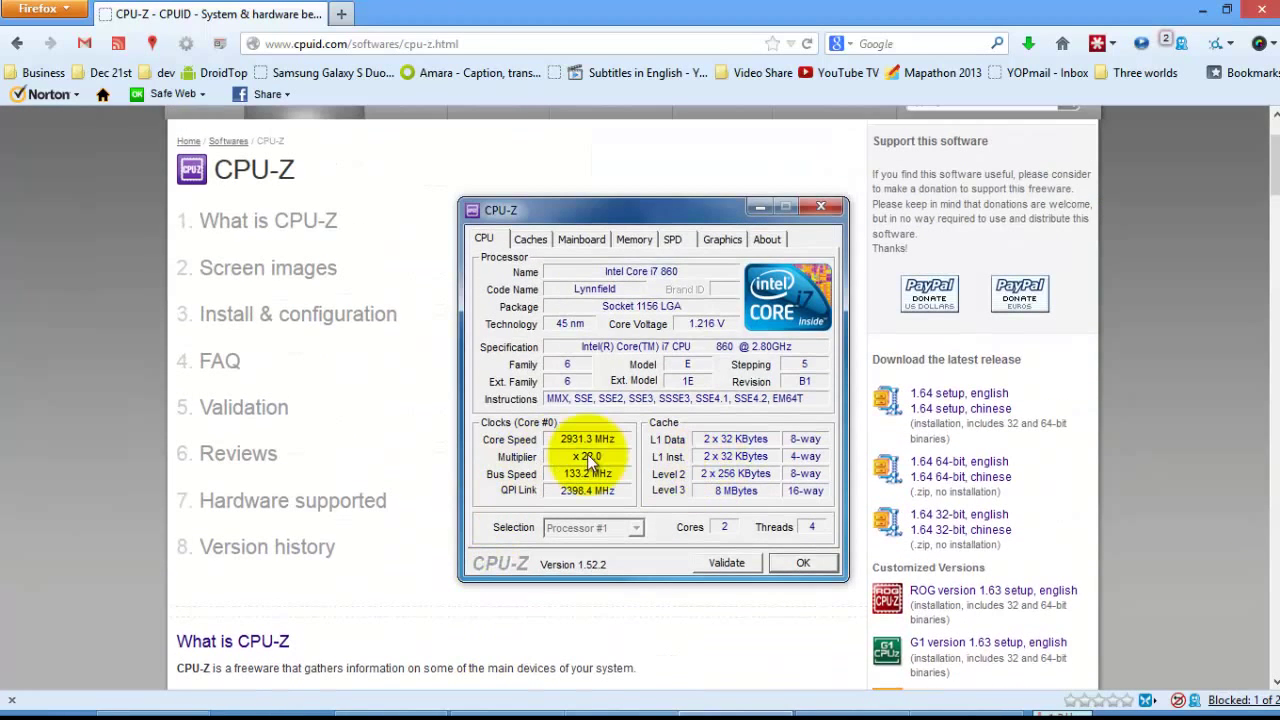
{"action": "left_click", "coordinate": [958, 394]}
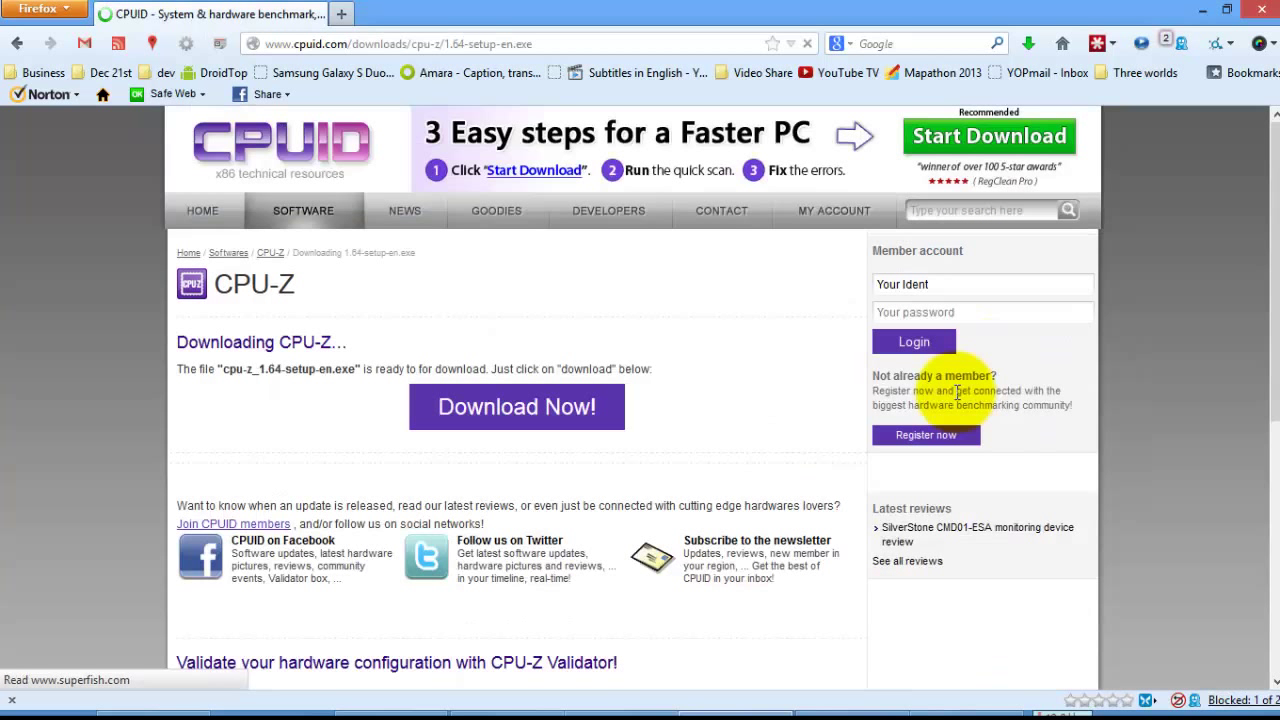
Save cpu-z_1.64-setup-en.exe and run it from the downloads list after Norton's safety check.
{"action": "left_click", "coordinate": [521, 415]}
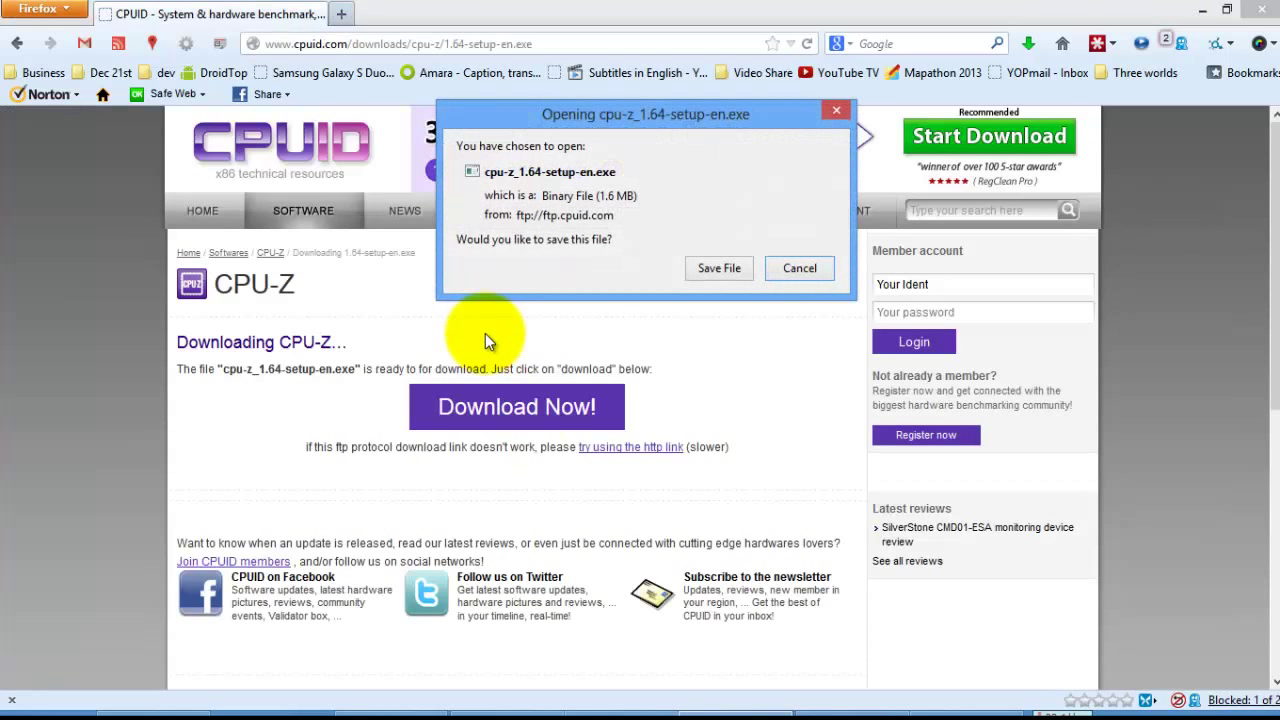
{"action": "left_click", "coordinate": [705, 270]}
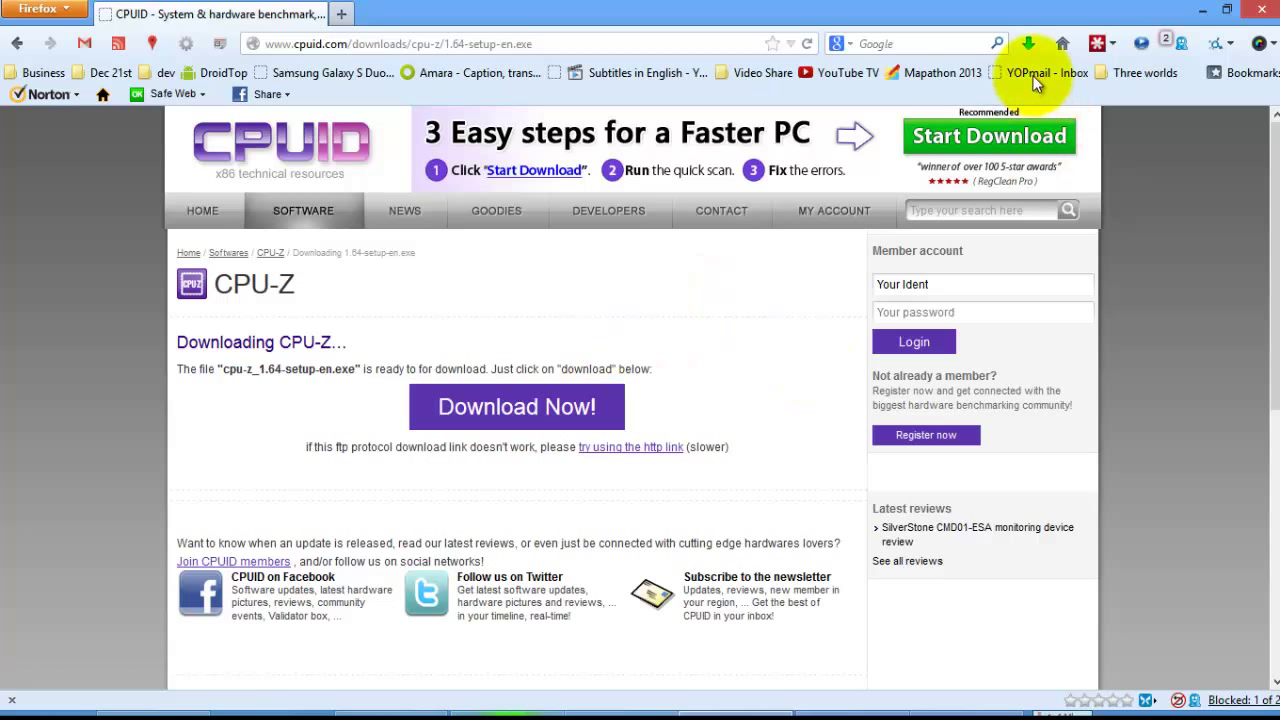
{"action": "left_click", "coordinate": [1027, 43]}
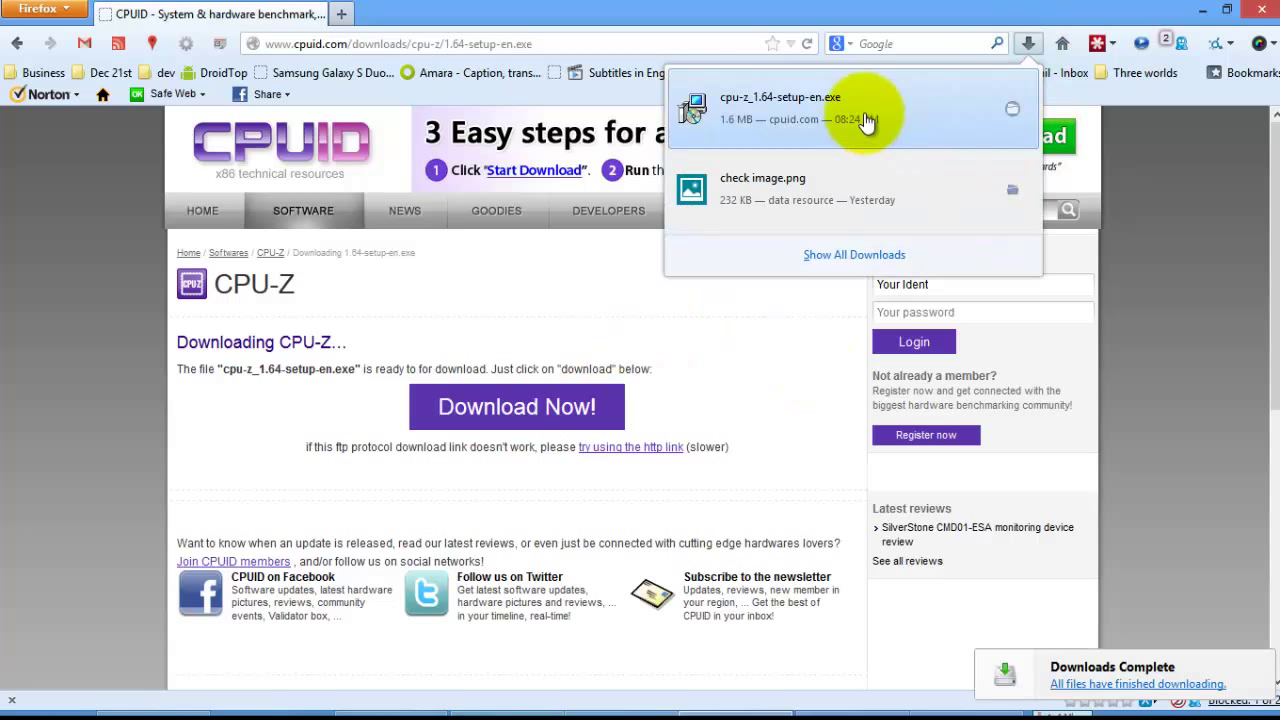
{"action": "left_click", "coordinate": [865, 113]}
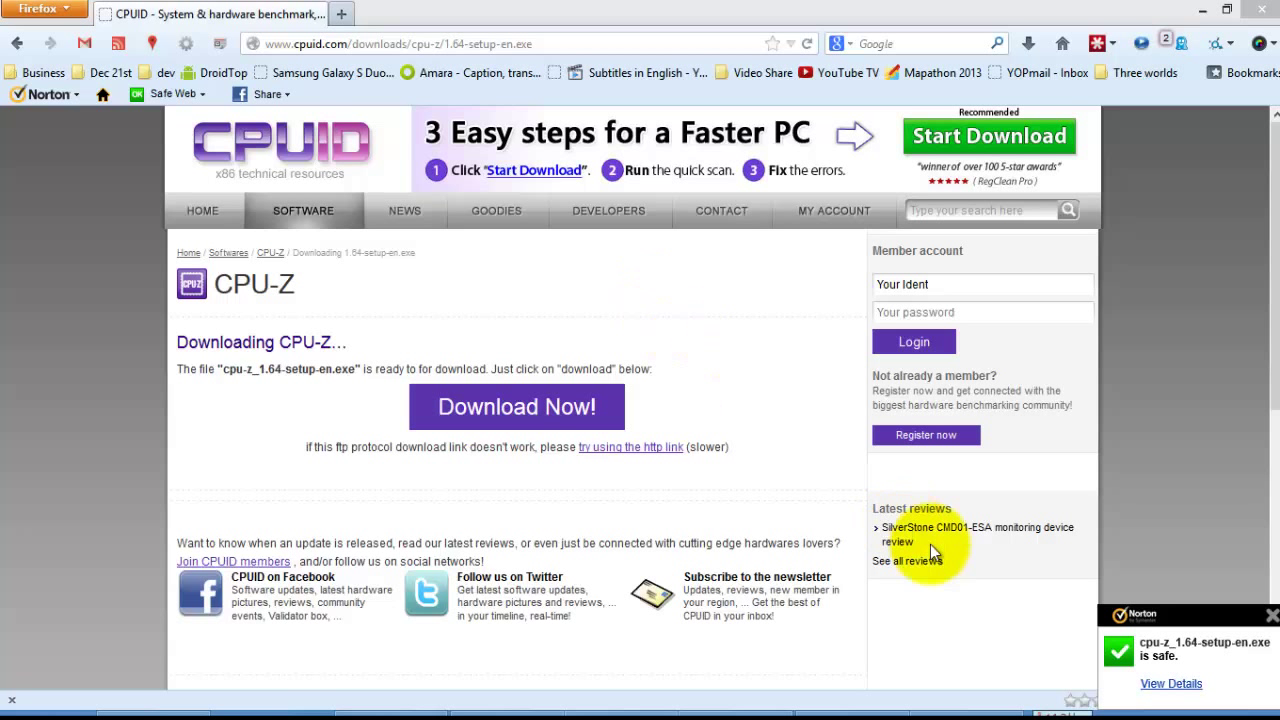
{"action": "left_click", "coordinate": [1118, 625]}
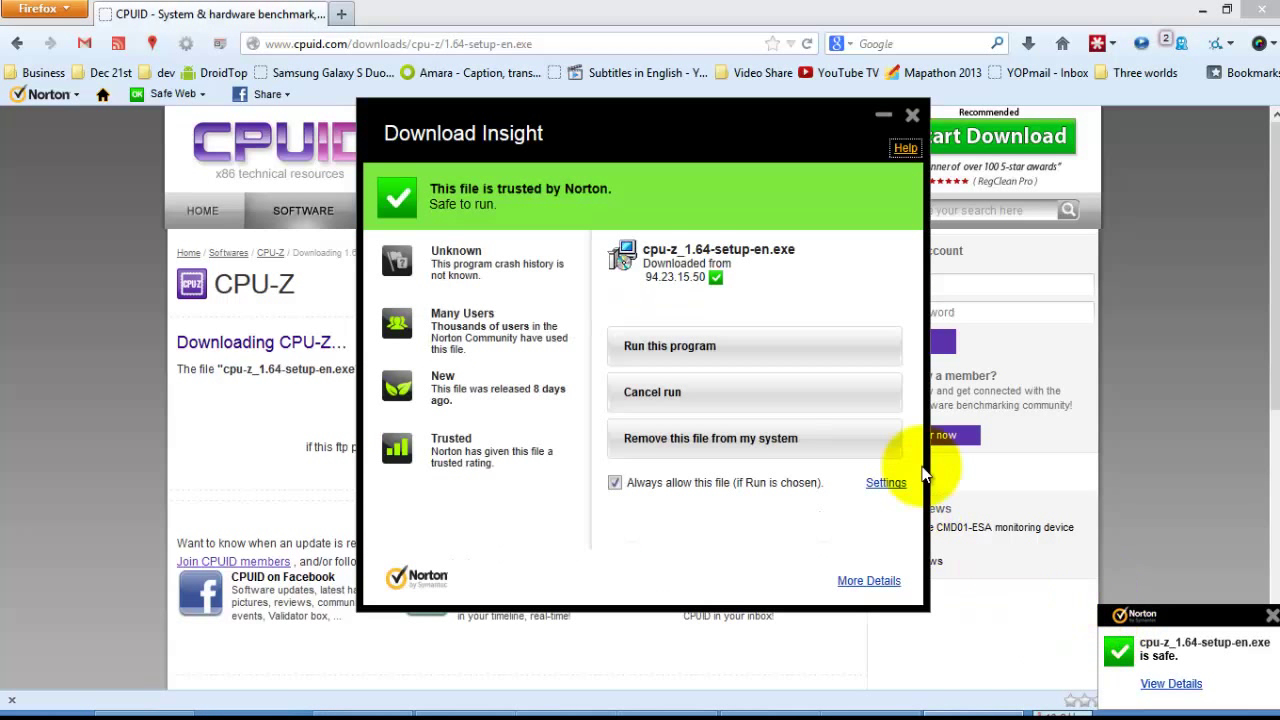
{"action": "left_click", "coordinate": [647, 345]}
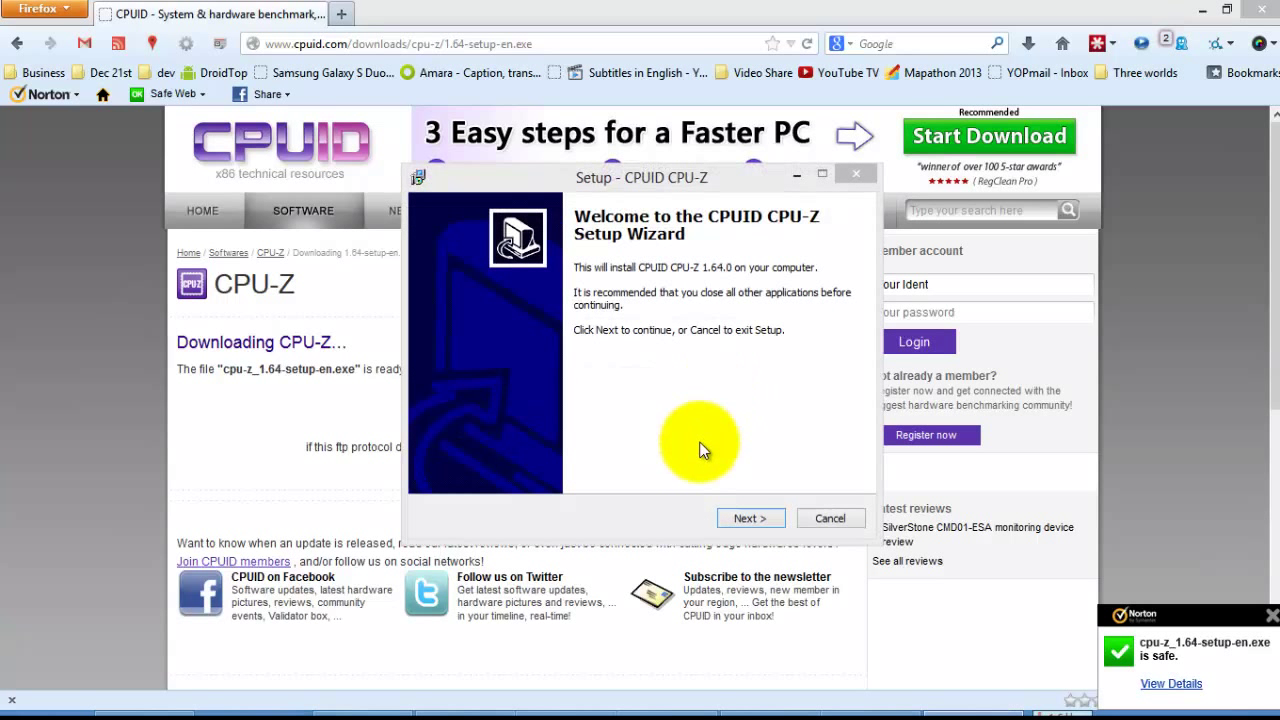
Accept the CPU-Z licence agreement and keep the default install location.
{"action": "left_click", "coordinate": [740, 519]}
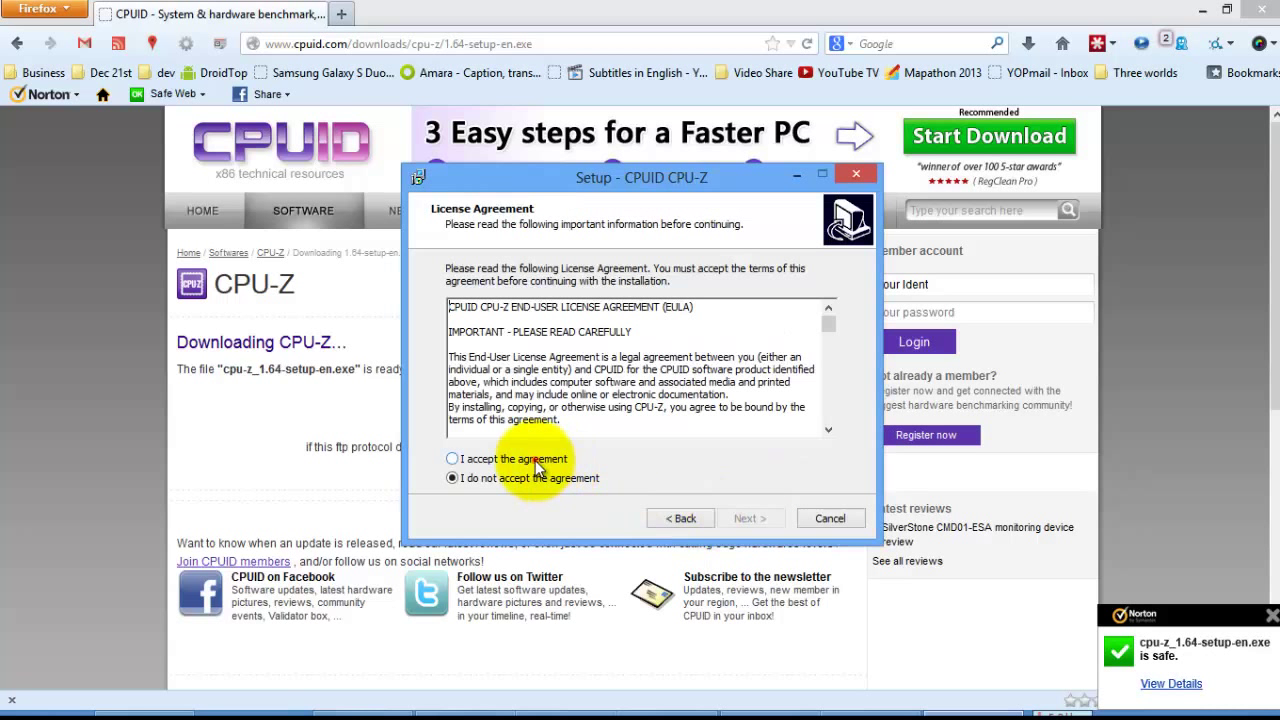
{"action": "left_click", "coordinate": [535, 460]}
{"action": "left_click", "coordinate": [748, 517]}
{"action": "left_click", "coordinate": [748, 517]}
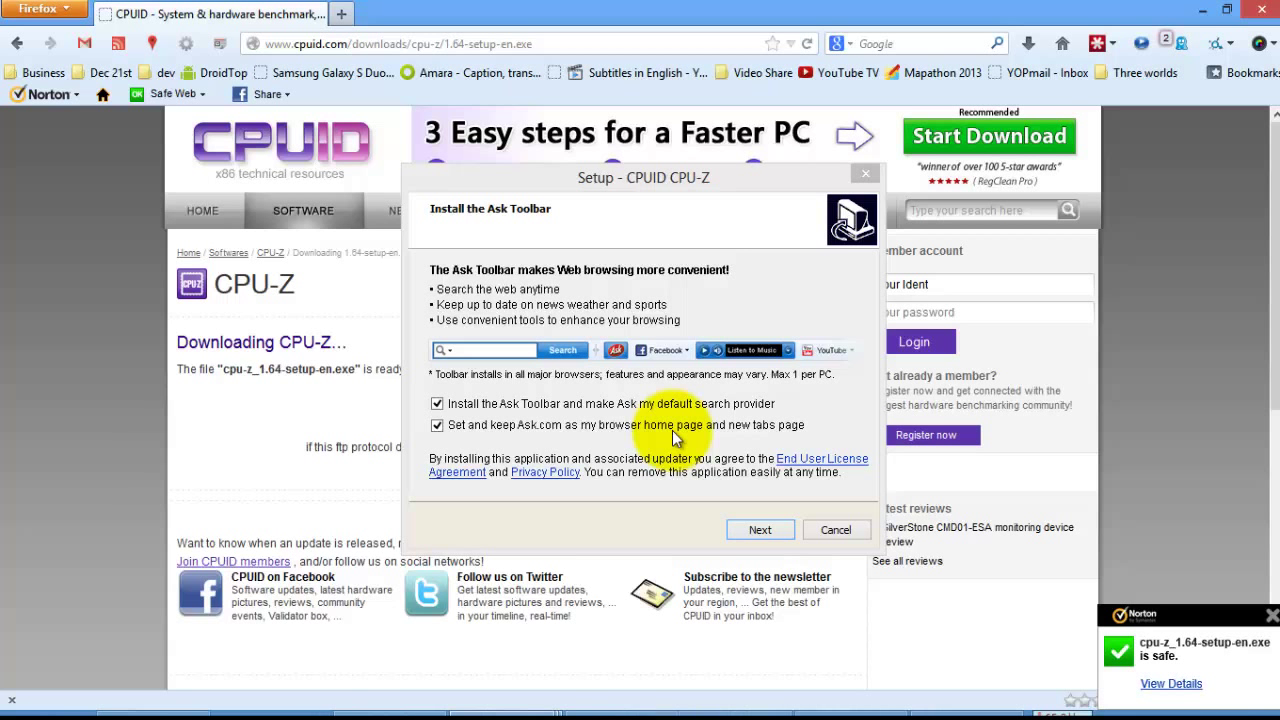
Decline the Ask.com home page, Ask Toolbar and WinZip offers.
{"action": "left_click", "coordinate": [437, 425]}
{"action": "left_click", "coordinate": [437, 404]}
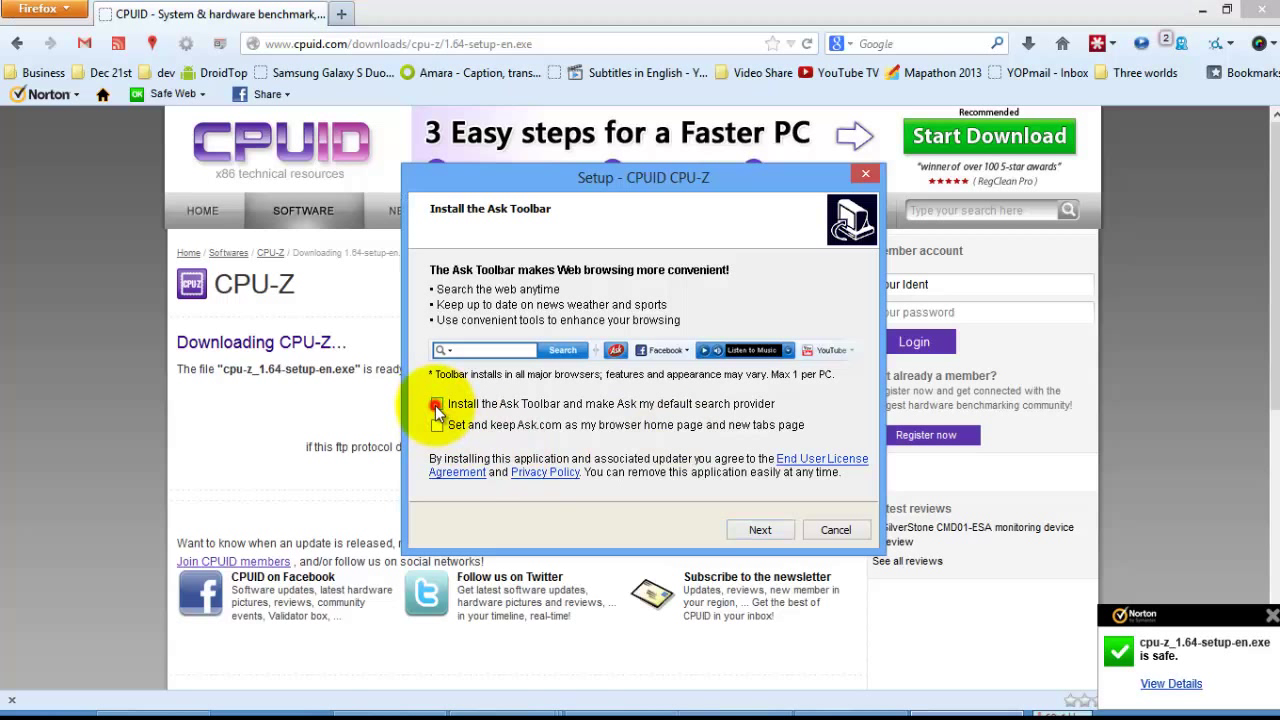
{"action": "left_click", "coordinate": [759, 531]}
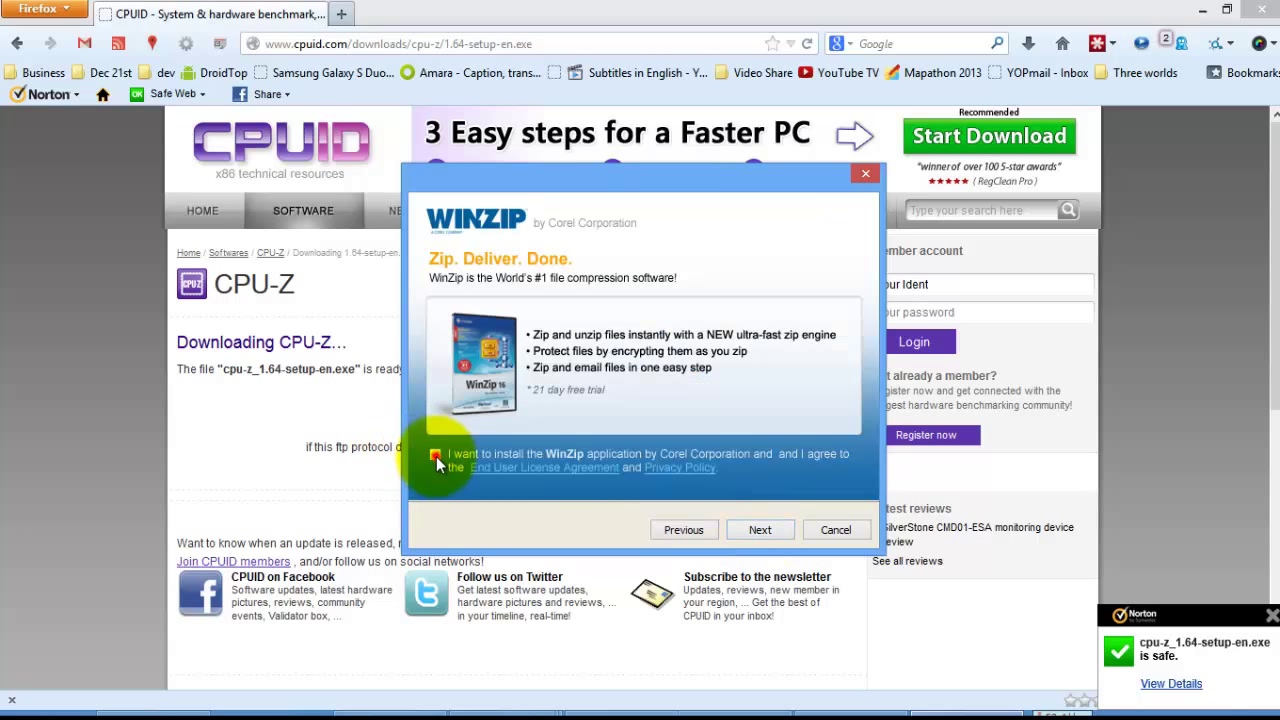
{"action": "left_click", "coordinate": [435, 455]}
{"action": "left_click", "coordinate": [759, 531]}
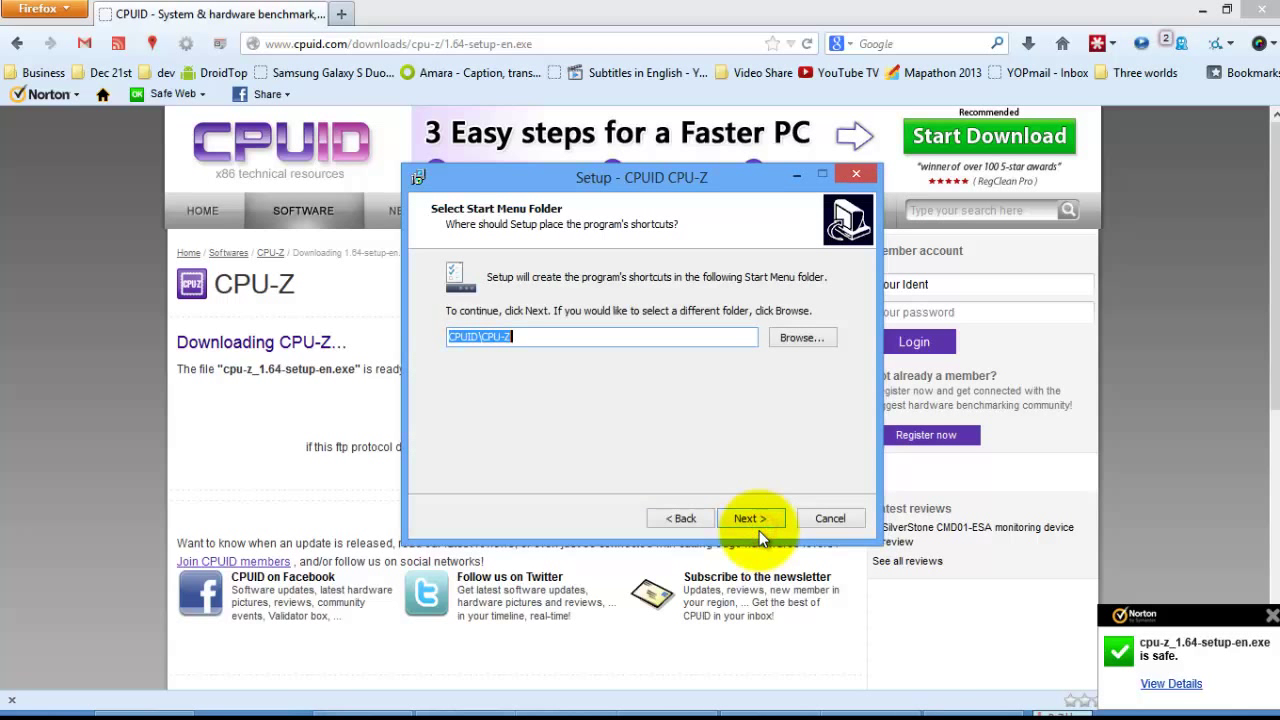
Keep the default Start Menu folder and desktop icon, install CPU-Z, and finish setup.
{"action": "left_click", "coordinate": [745, 515]}
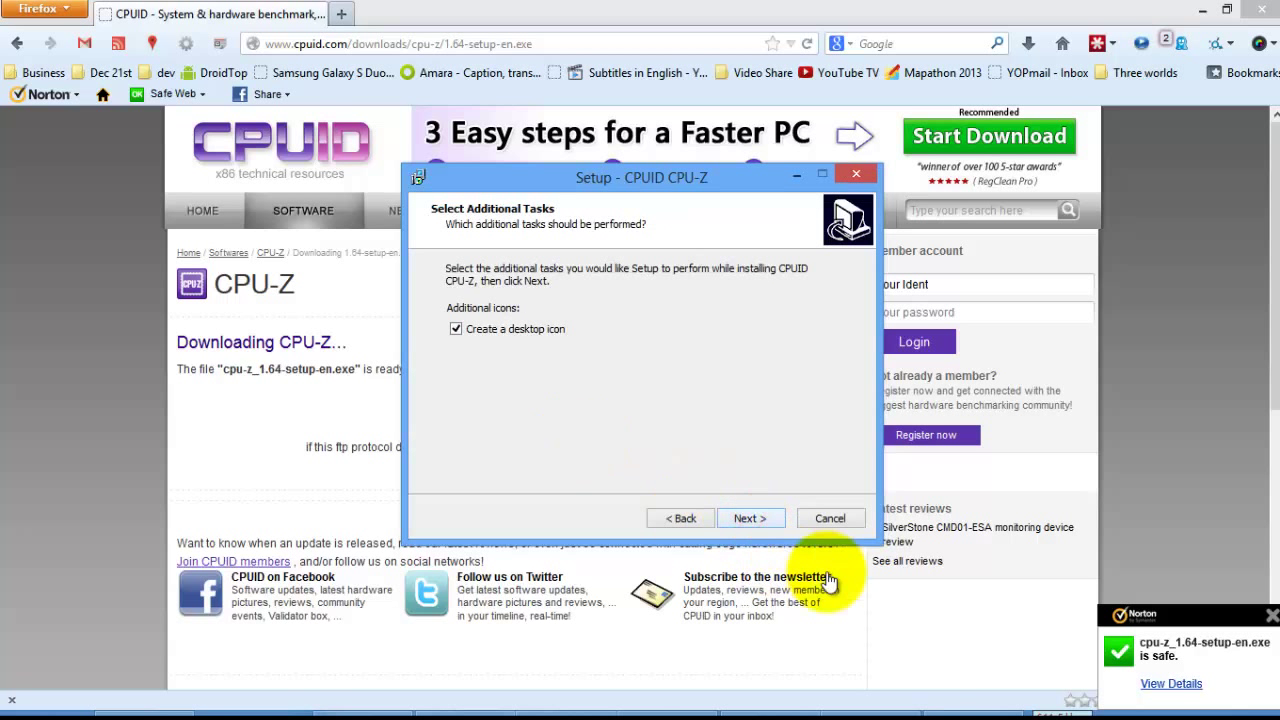
{"action": "left_click", "coordinate": [748, 519]}
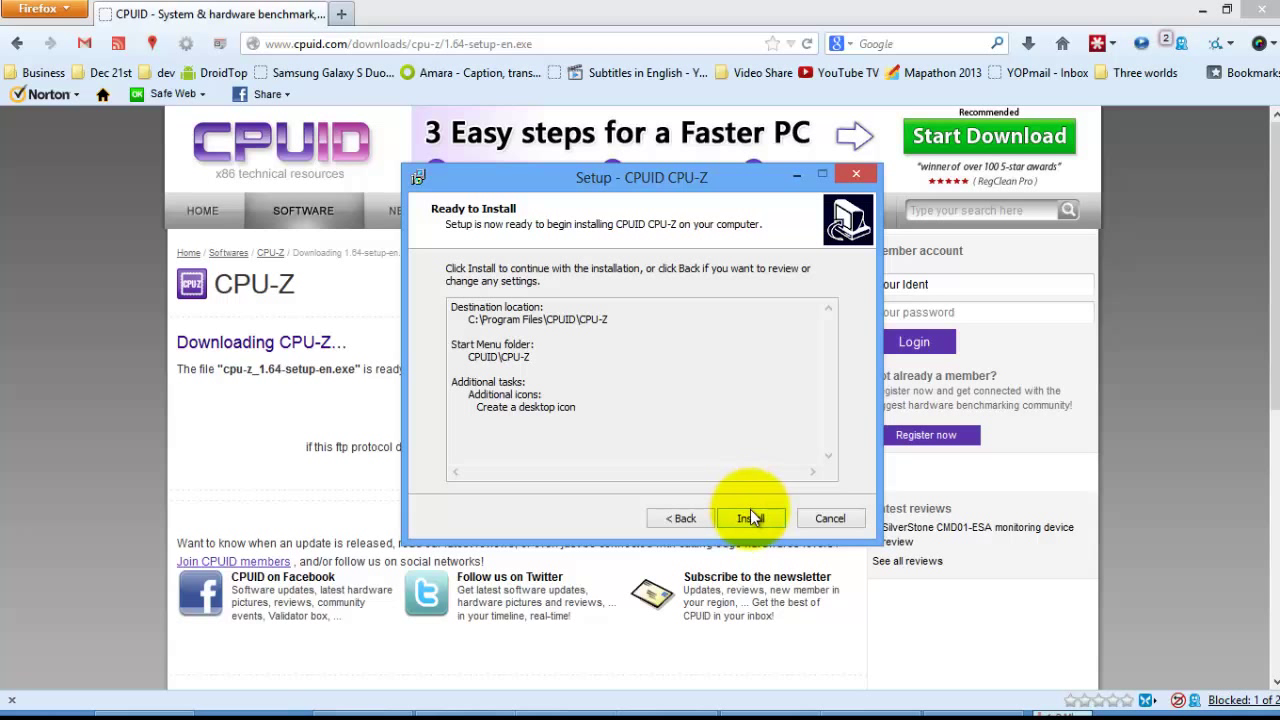
{"action": "left_click", "coordinate": [750, 518]}
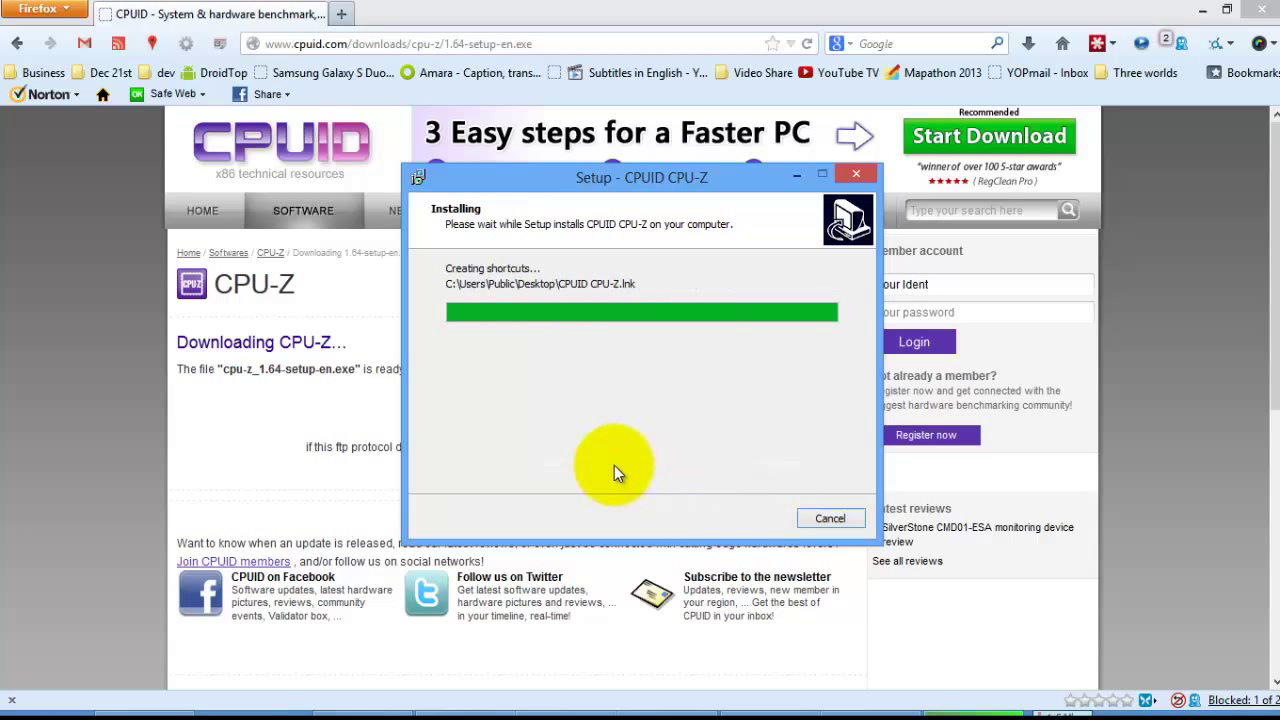
{"action": "left_click", "coordinate": [750, 517]}
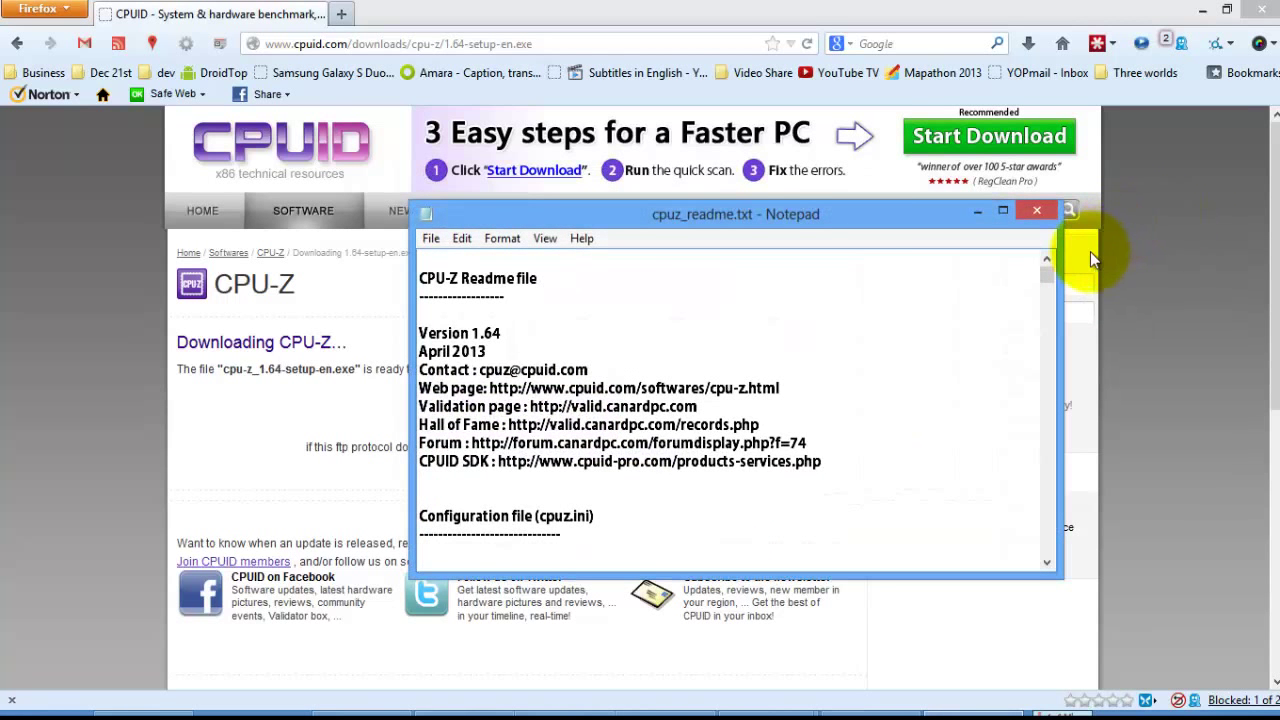
Close the CPU-Z readme in Notepad and minimize Firefox.
{"action": "left_click", "coordinate": [1037, 210]}
{"action": "left_click", "coordinate": [1201, 9]}
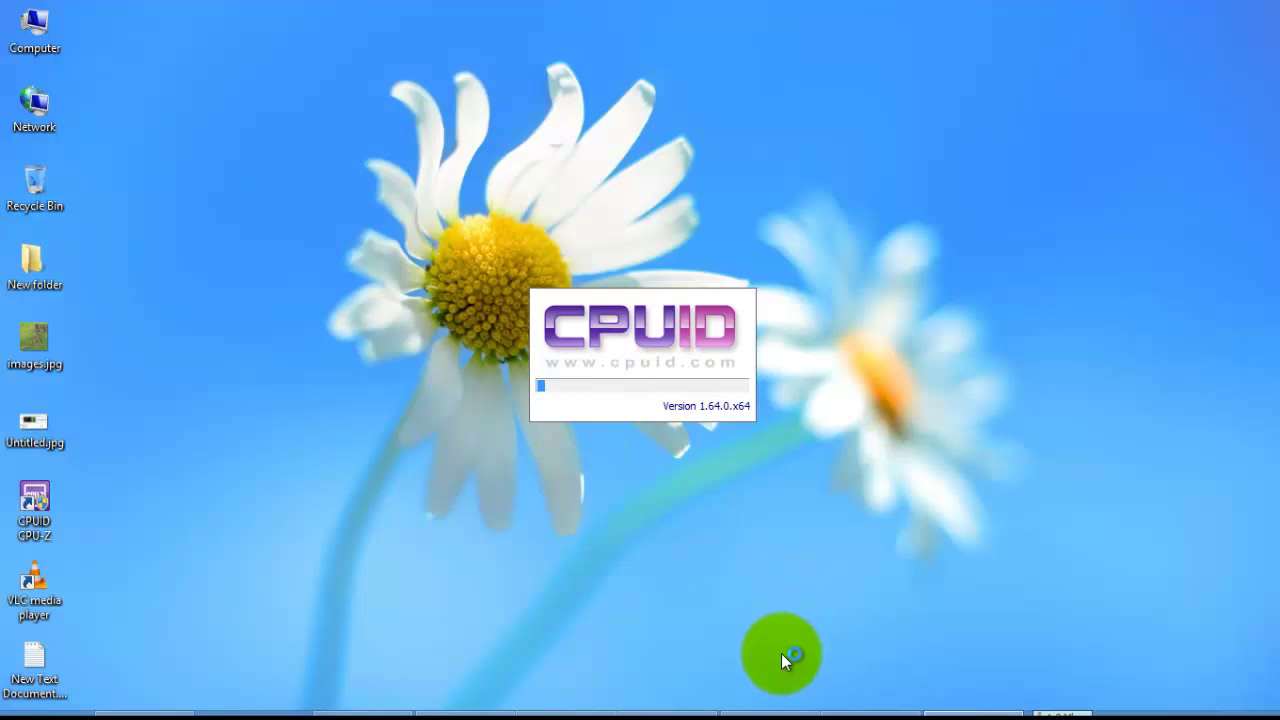
Close the duplicate System Information window, view System Summary, then minimize it.
{"action": "left_click", "coordinate": [770, 712]}
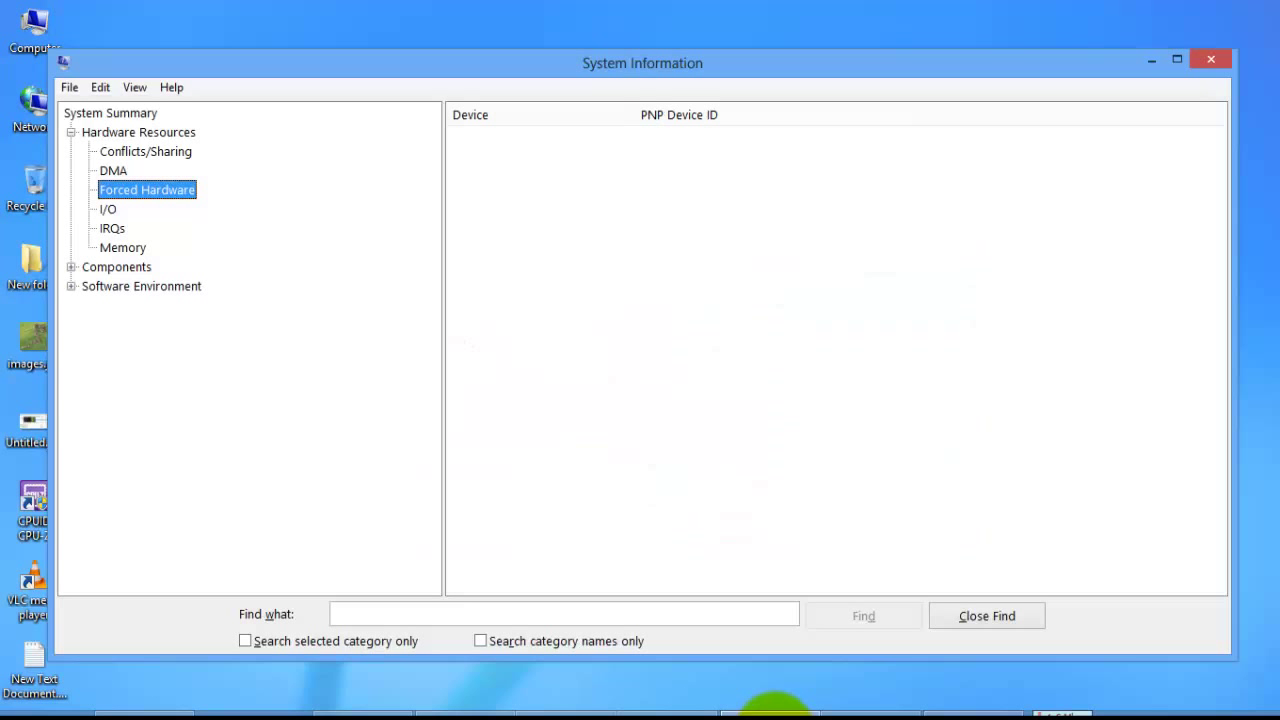
{"action": "left_click", "coordinate": [885, 710]}
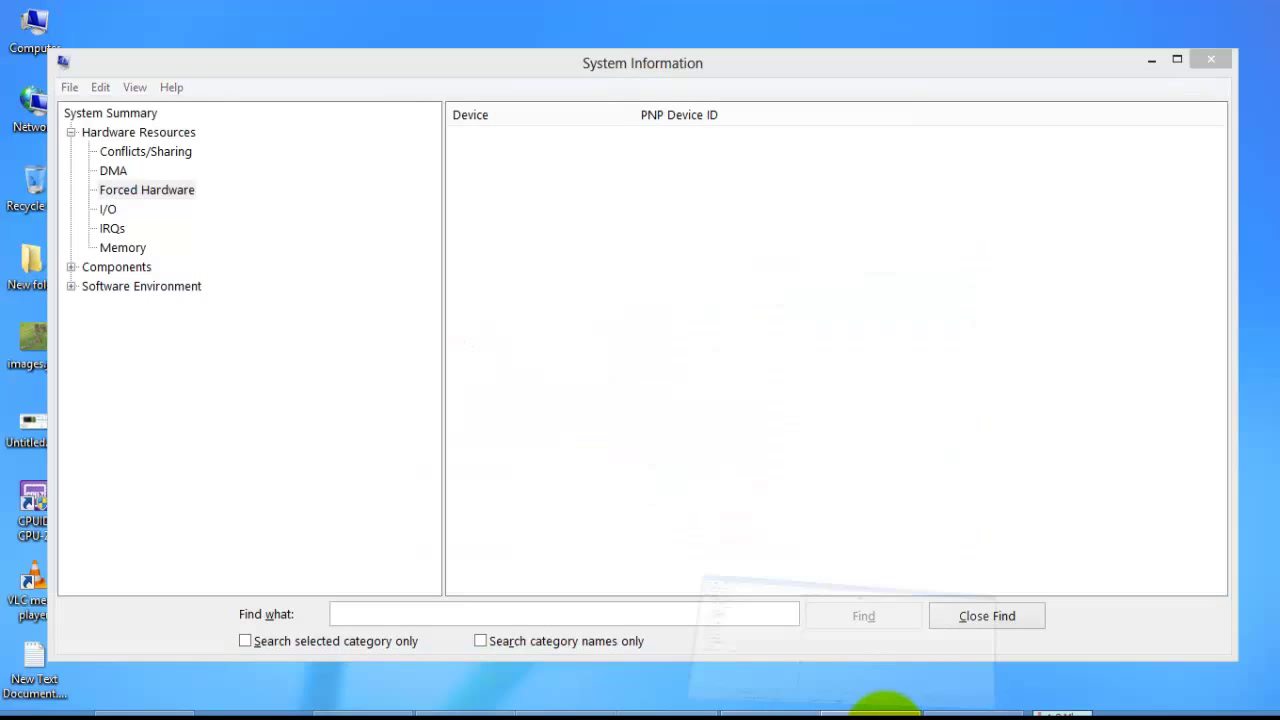
{"action": "left_click", "coordinate": [1218, 56]}
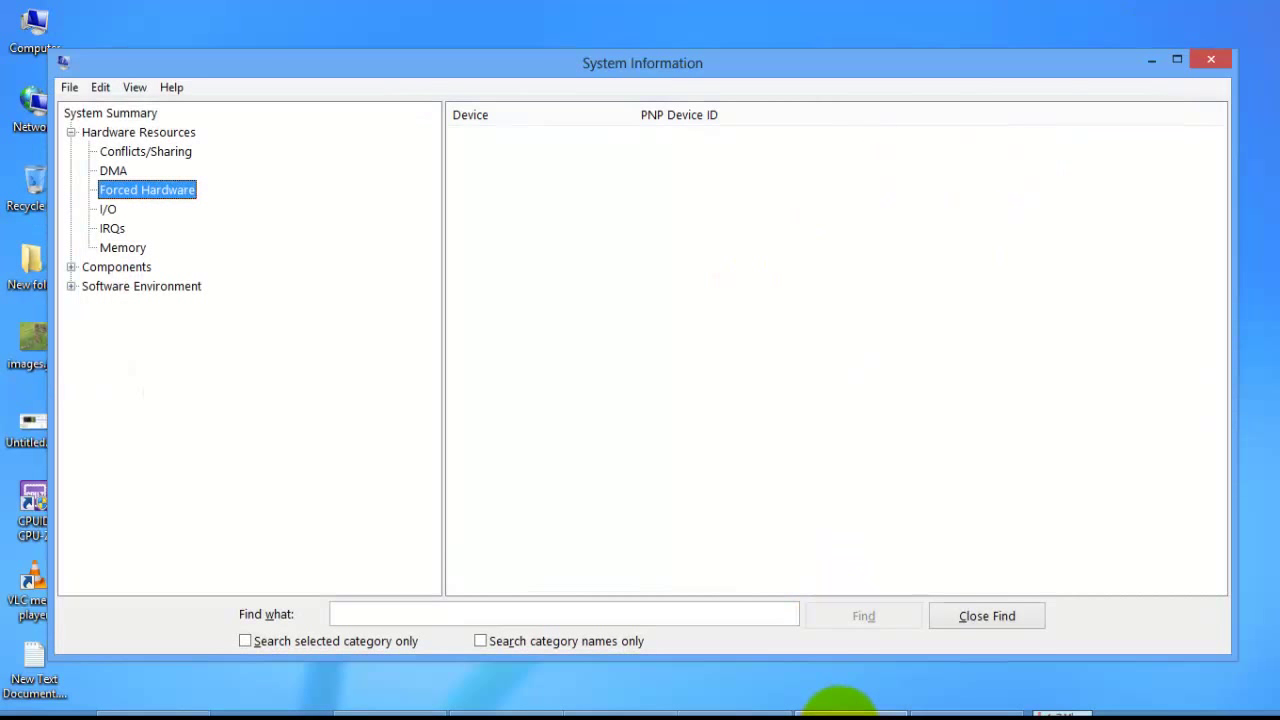
{"action": "left_click", "coordinate": [141, 114]}
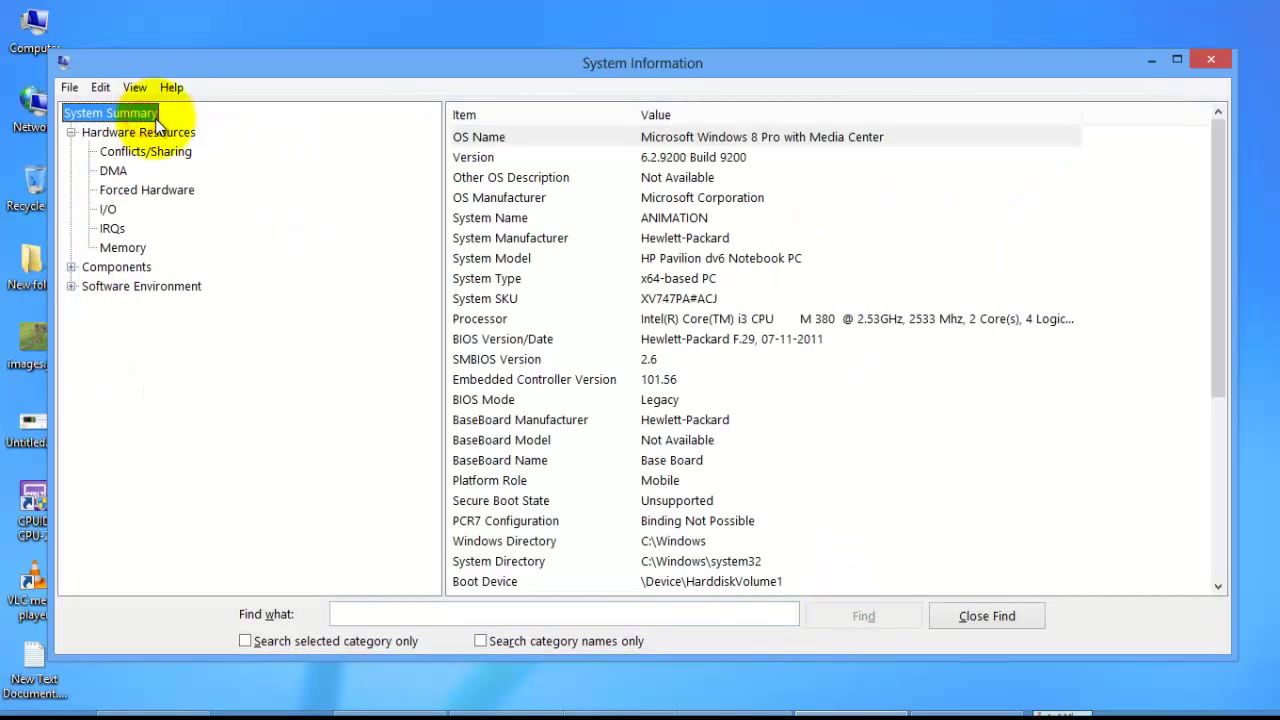
{"action": "left_click", "coordinate": [1146, 62]}
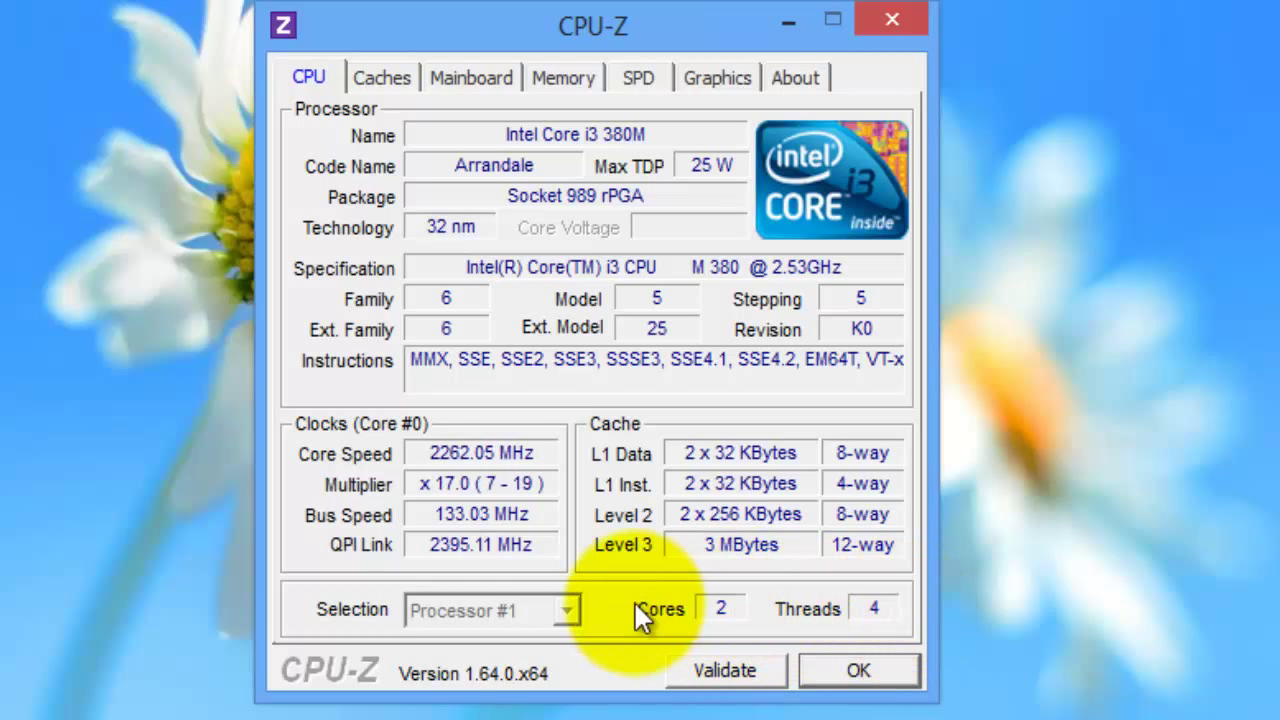
Check CPU-Z's Caches tab, then its Mainboard tab for board and BIOS details.
{"action": "left_click", "coordinate": [376, 80]}
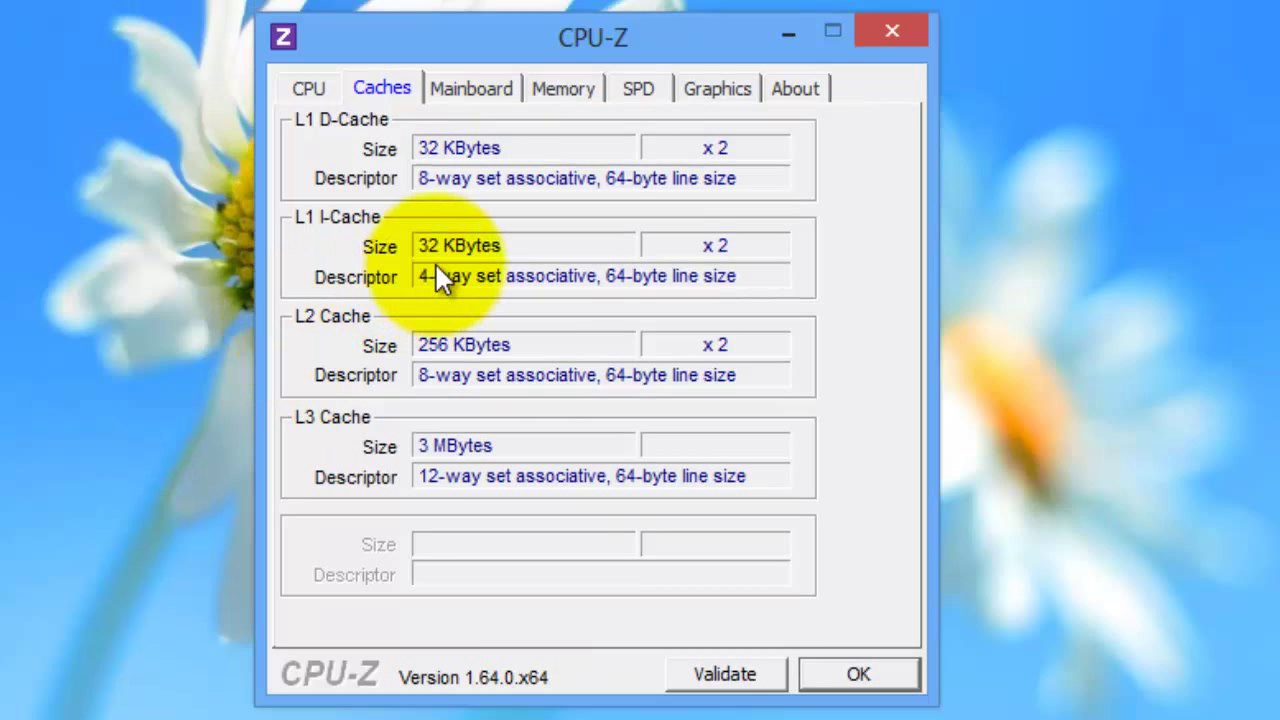
{"action": "left_click", "coordinate": [462, 92]}
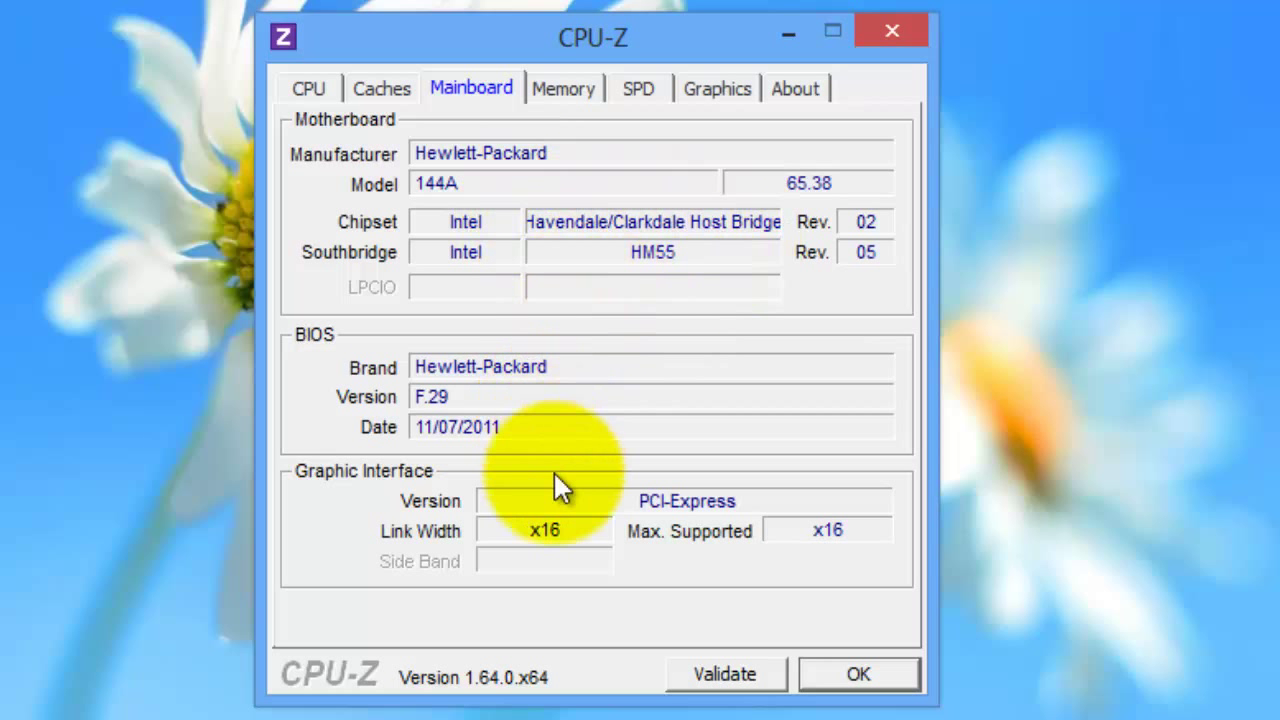
View the Memory tab's DDR3 size and timings, then the SPD tab for Slot #1.
{"action": "left_click", "coordinate": [566, 88]}
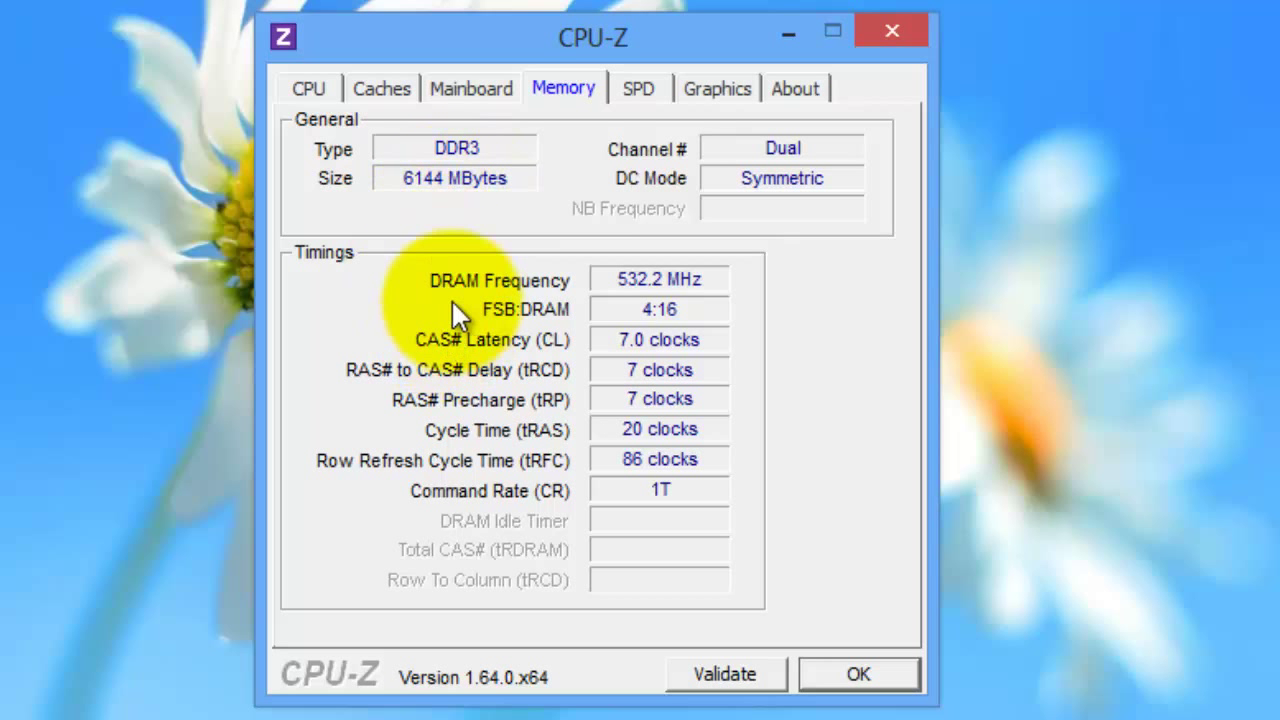
{"action": "left_click", "coordinate": [639, 90]}
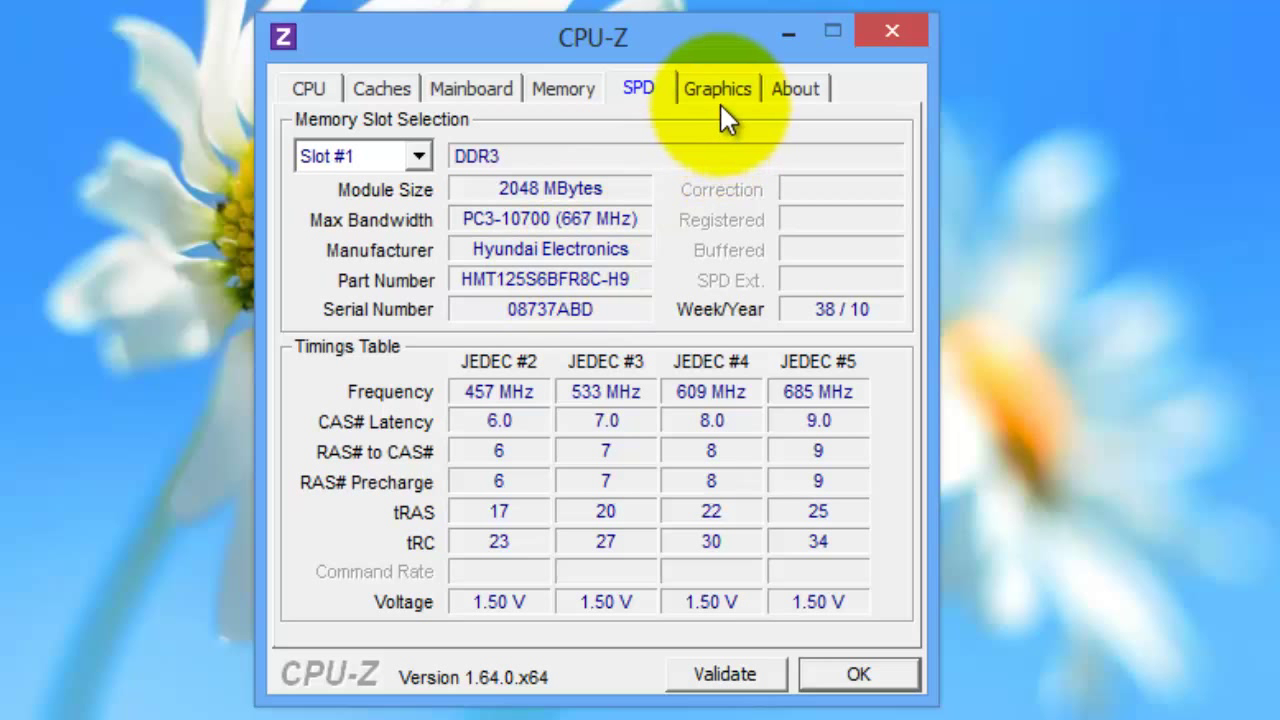
In the SPD tab, view the memory module in Slot #2, then return to Slot #1.
{"action": "left_click", "coordinate": [420, 155]}
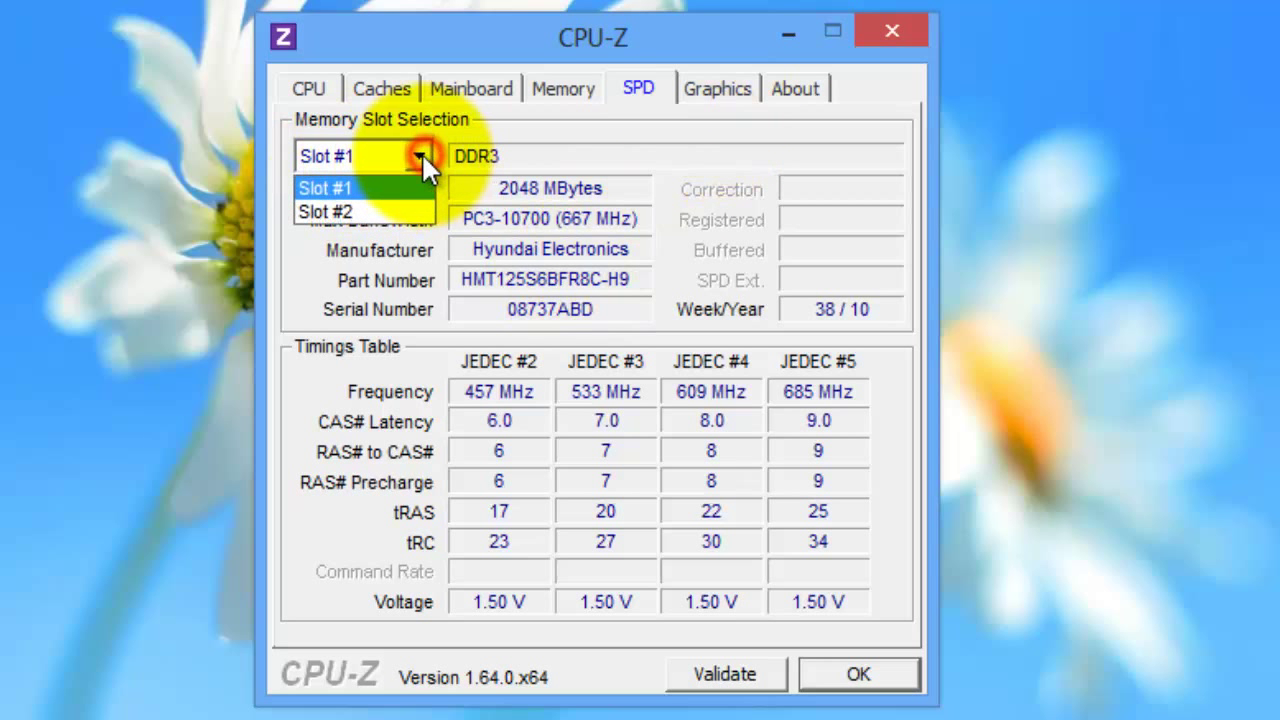
{"action": "left_click", "coordinate": [392, 207]}
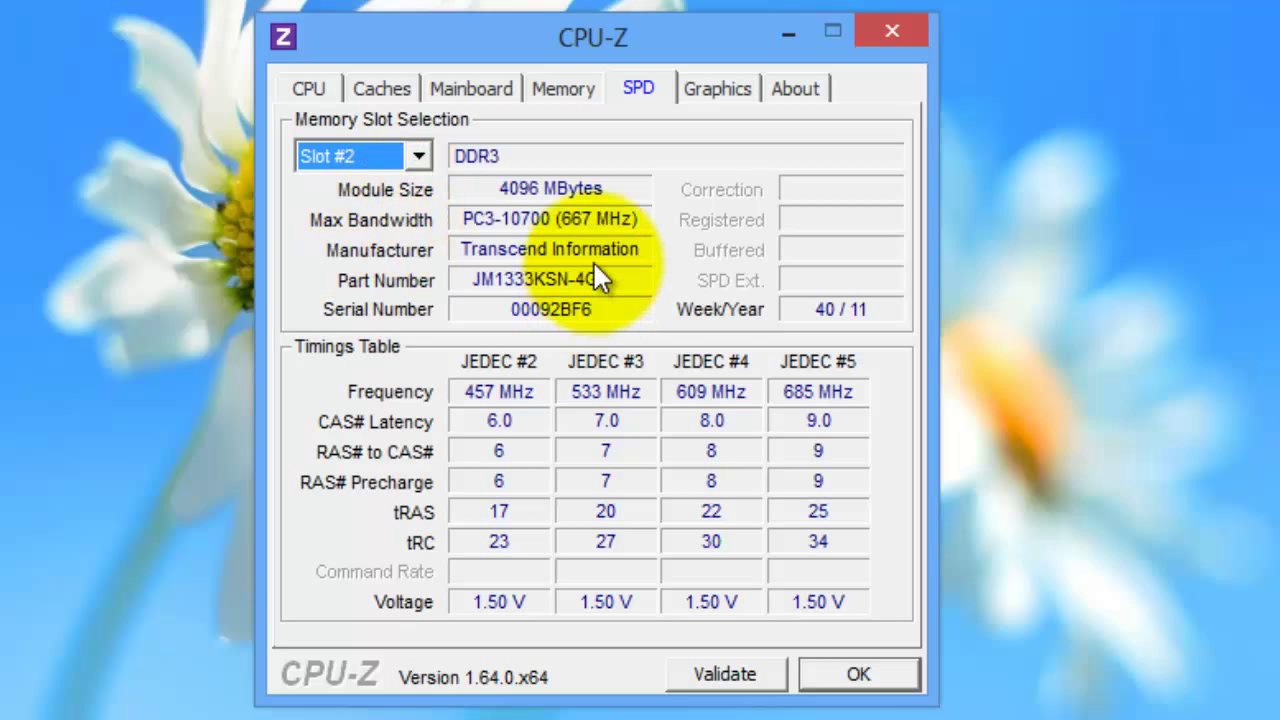
{"action": "left_click", "coordinate": [419, 156]}
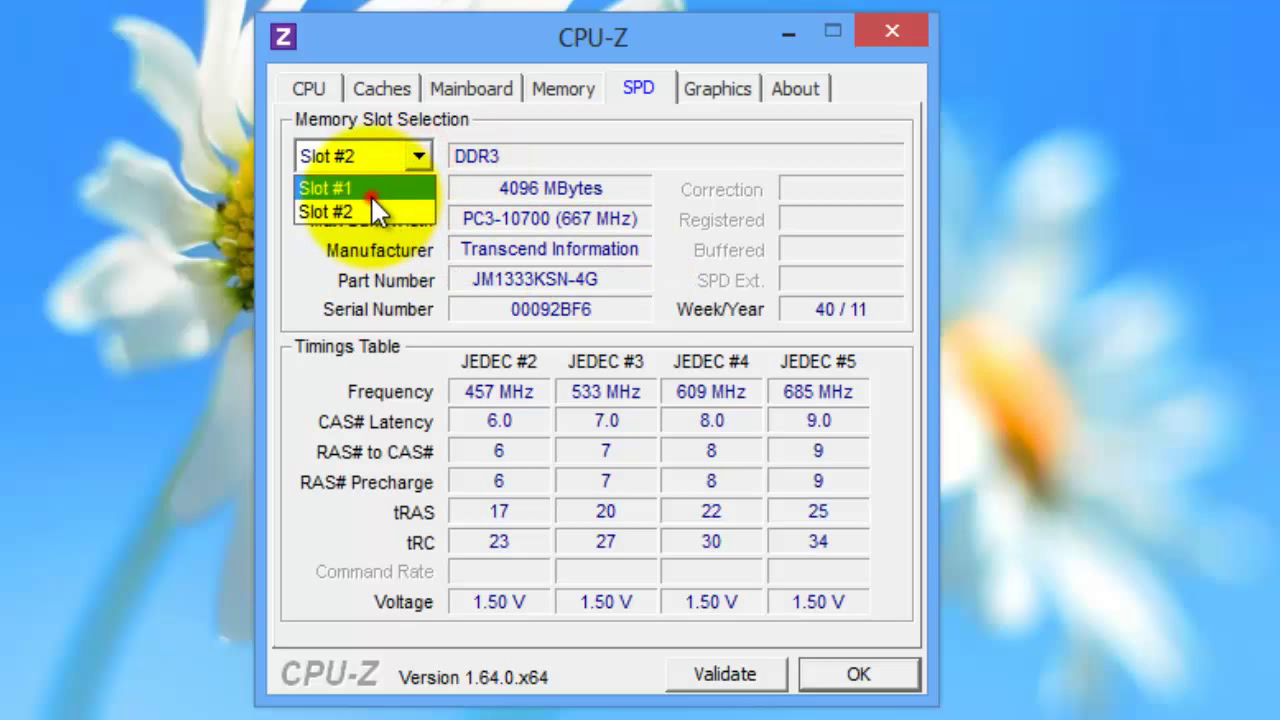
{"action": "left_click", "coordinate": [370, 192]}
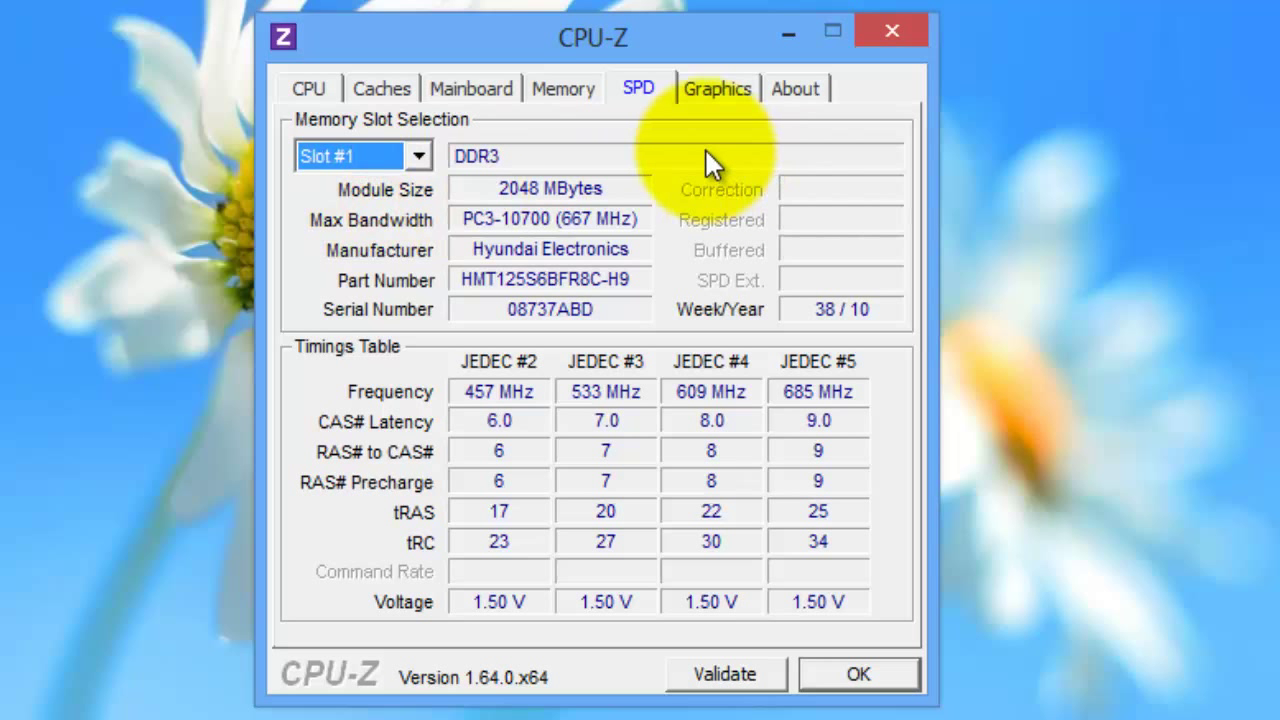
Switch the Graphics tab's display device from Intel HD Graphics to Mobility Radeon HD 5650.
{"action": "left_click", "coordinate": [711, 96]}
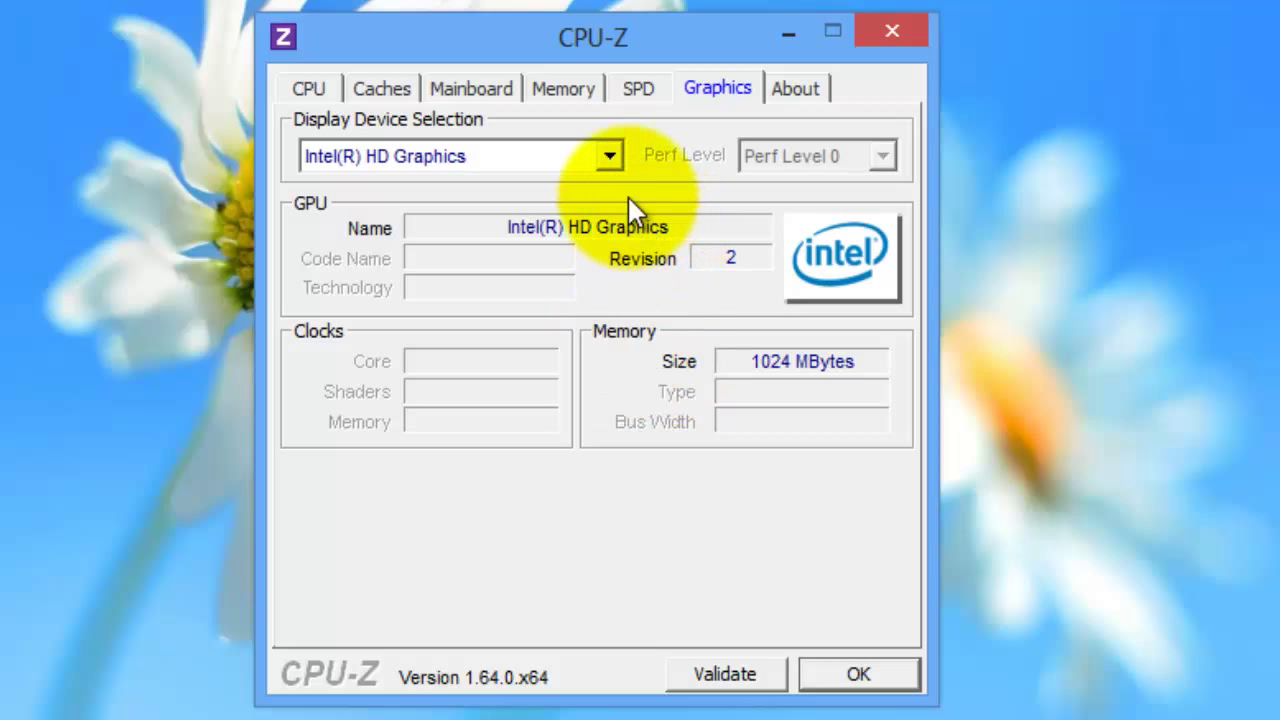
{"action": "left_click", "coordinate": [606, 157]}
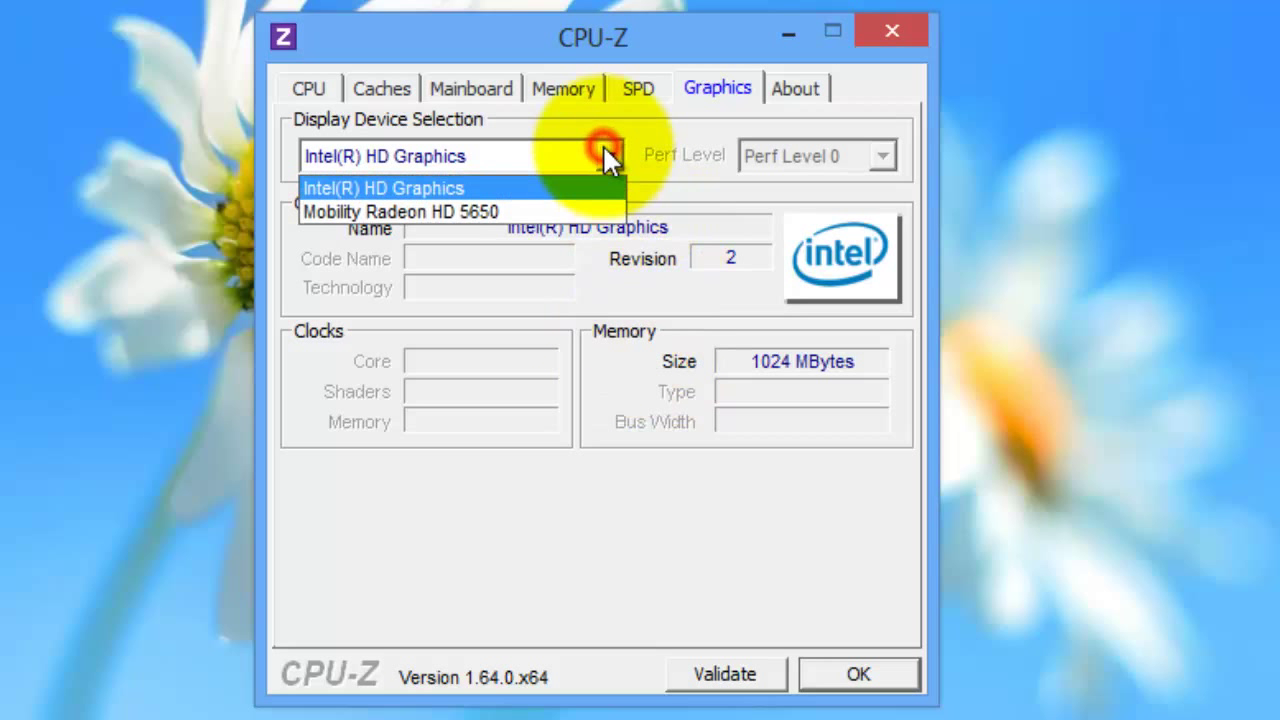
{"action": "left_click", "coordinate": [557, 211]}
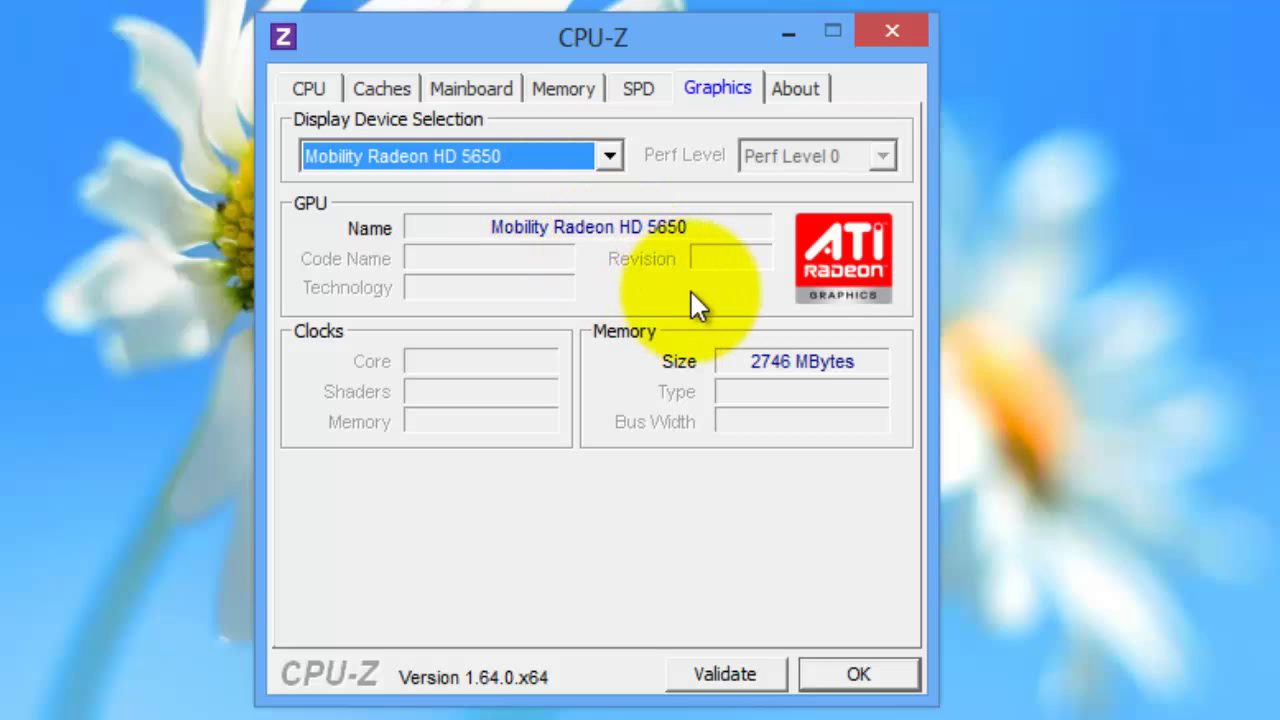